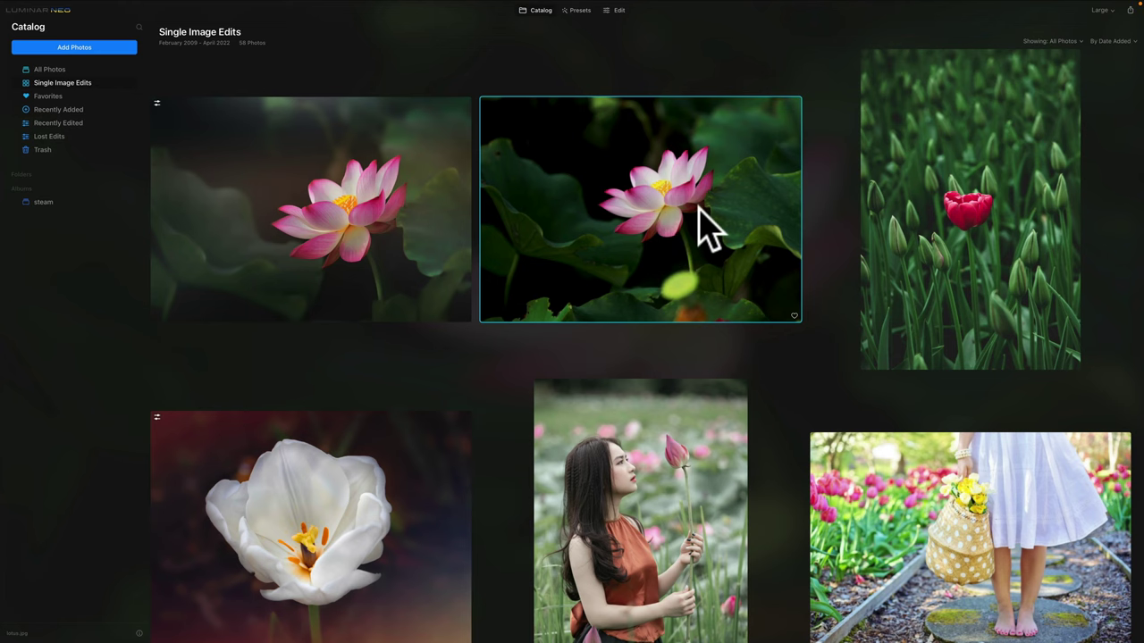
Open lotus.jpg in the large viewer, flipping to 2.jpeg and back to compare
double_click(694, 208)
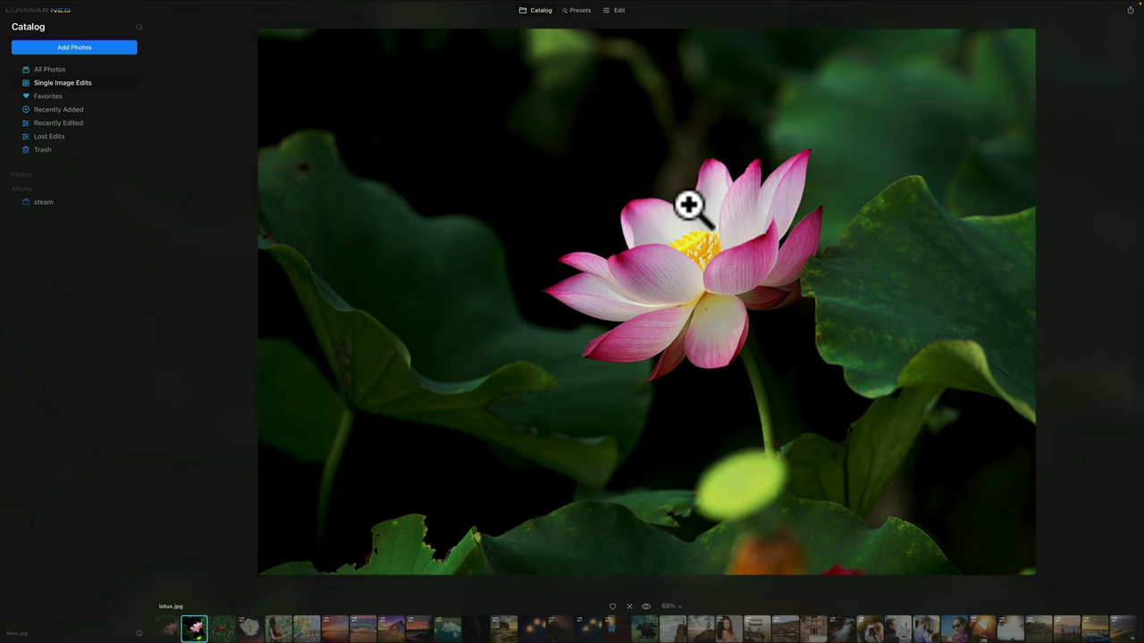
key(Left)
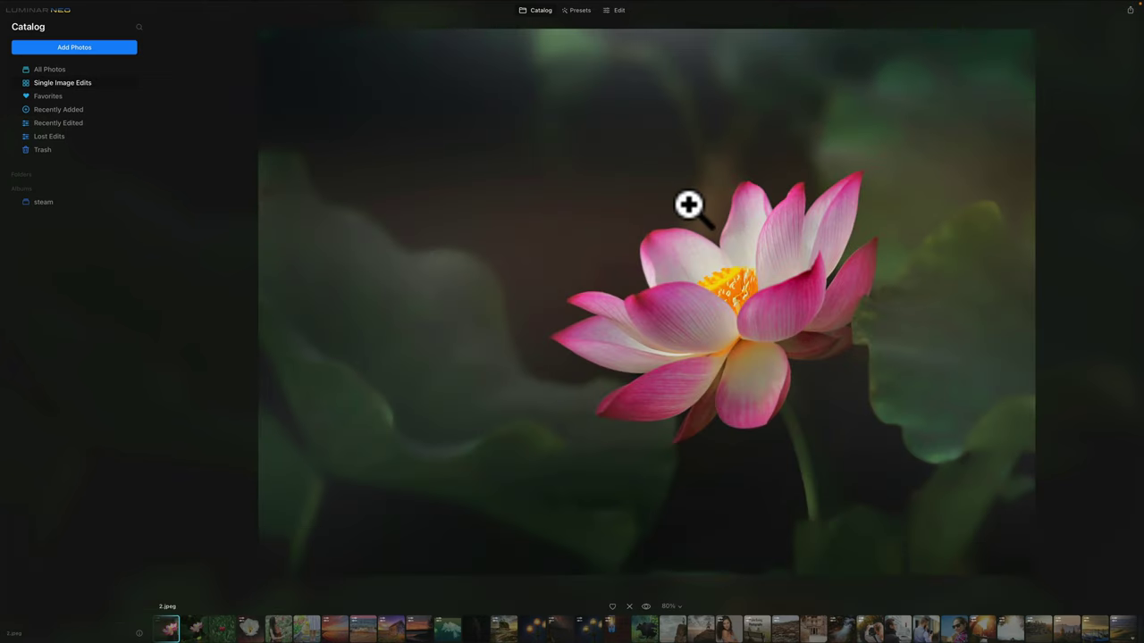
key(Right)
key(Left)
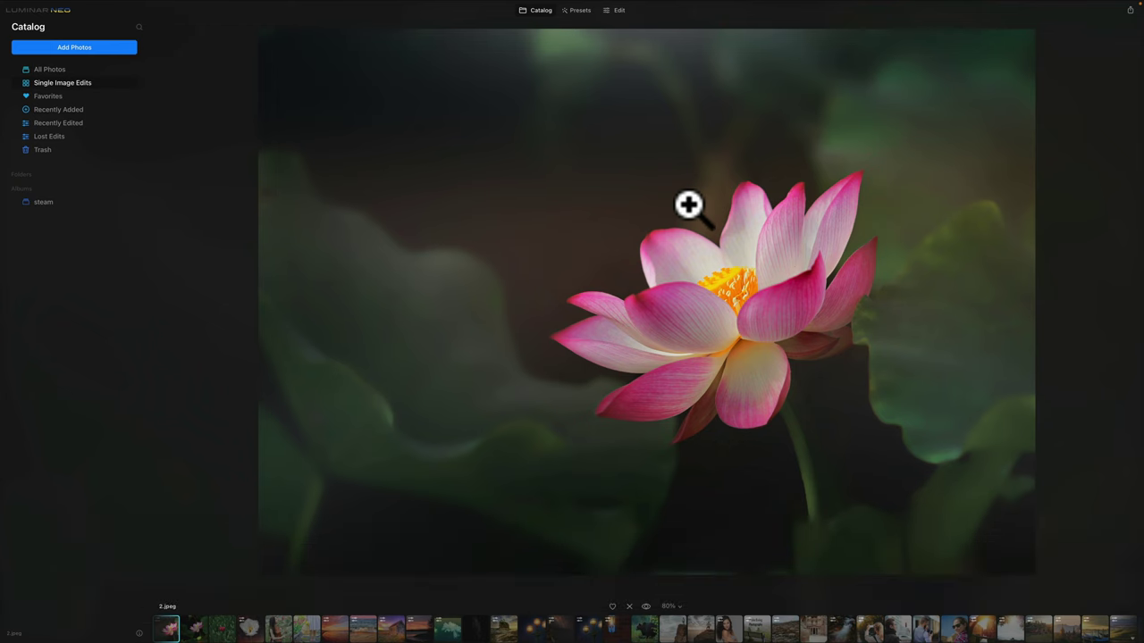
key(Right)
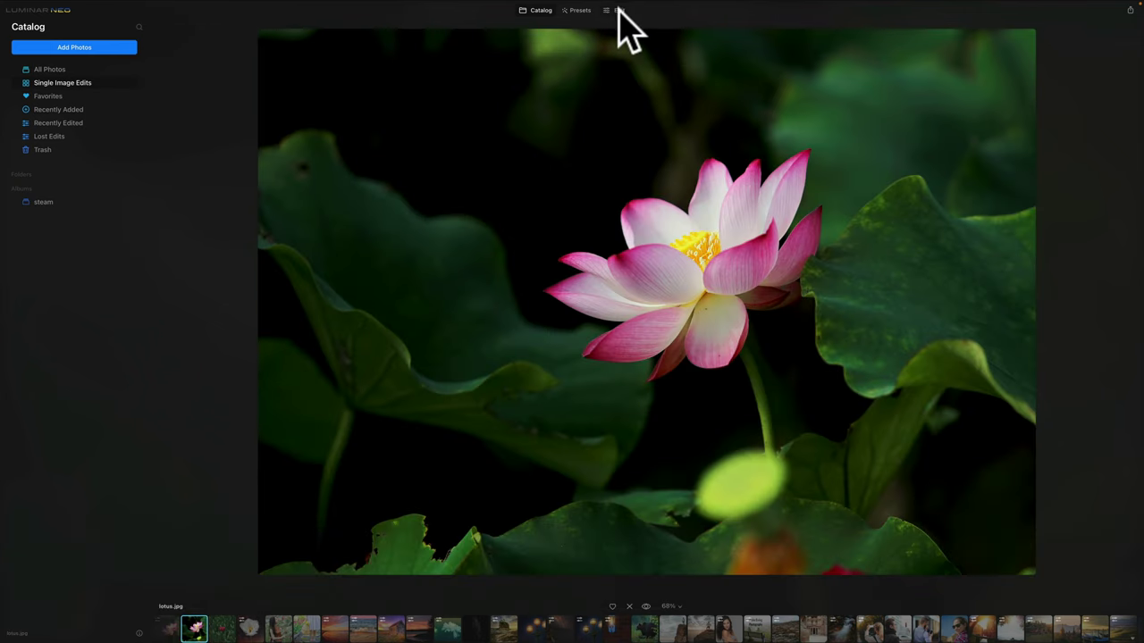
Crop lotus.jpg tighter around the flower from the bottom-right corner and apply the crop
click(618, 10)
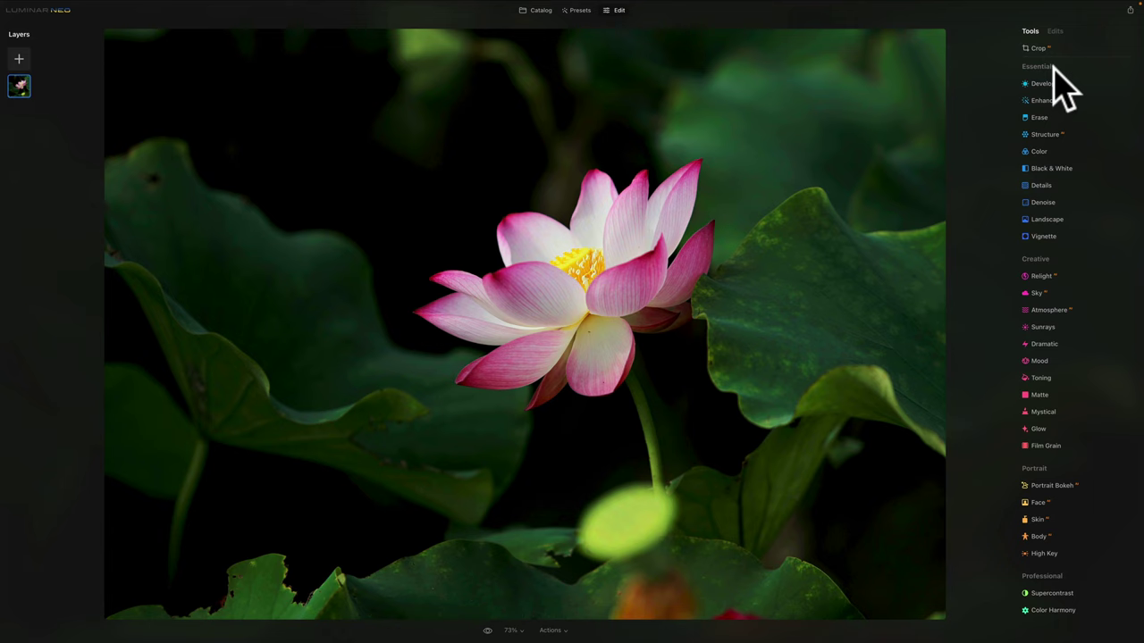
click(1037, 48)
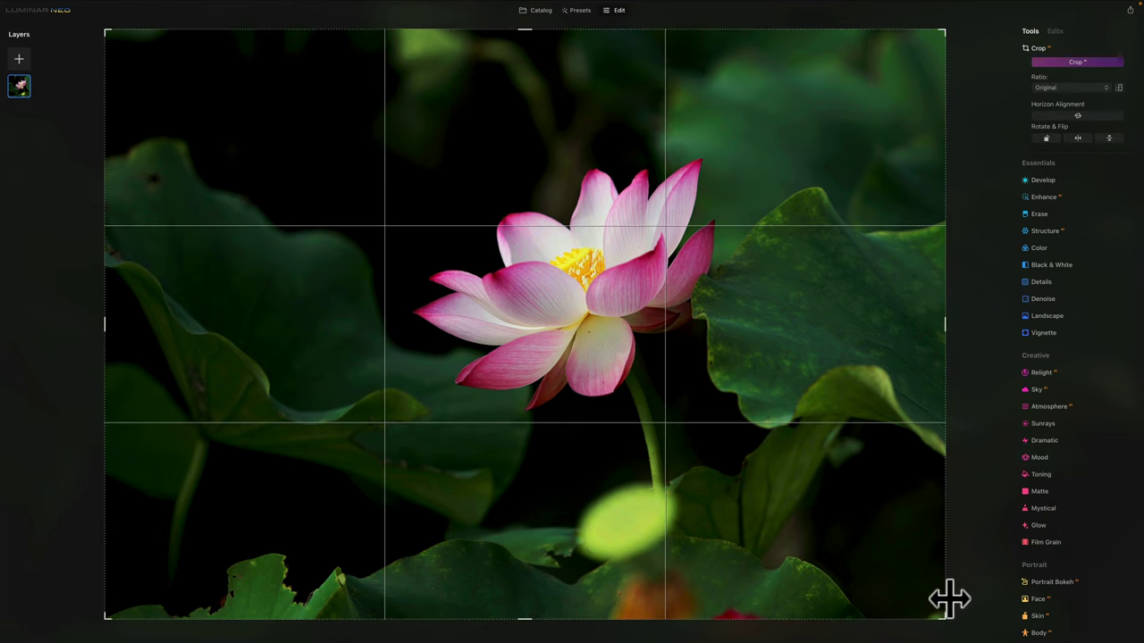
drag(942, 617, 862, 536)
drag(621, 312, 581, 290)
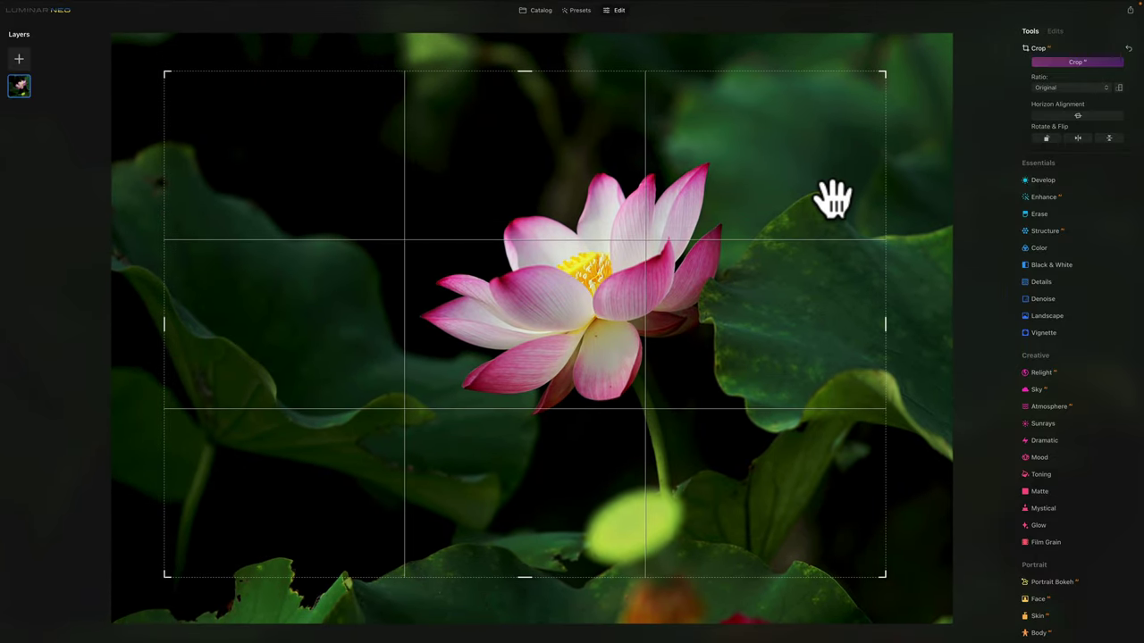
key(Return)
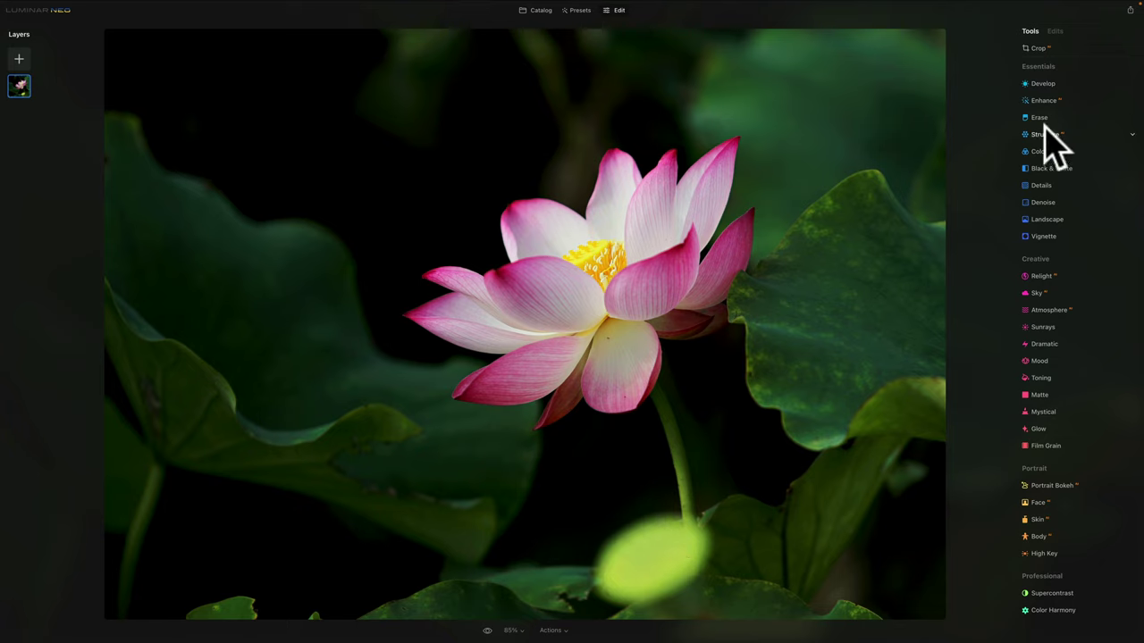
In Color, lower Saturation to -27 and shift the HSL Yellow hue so the stamen turns green
click(1042, 154)
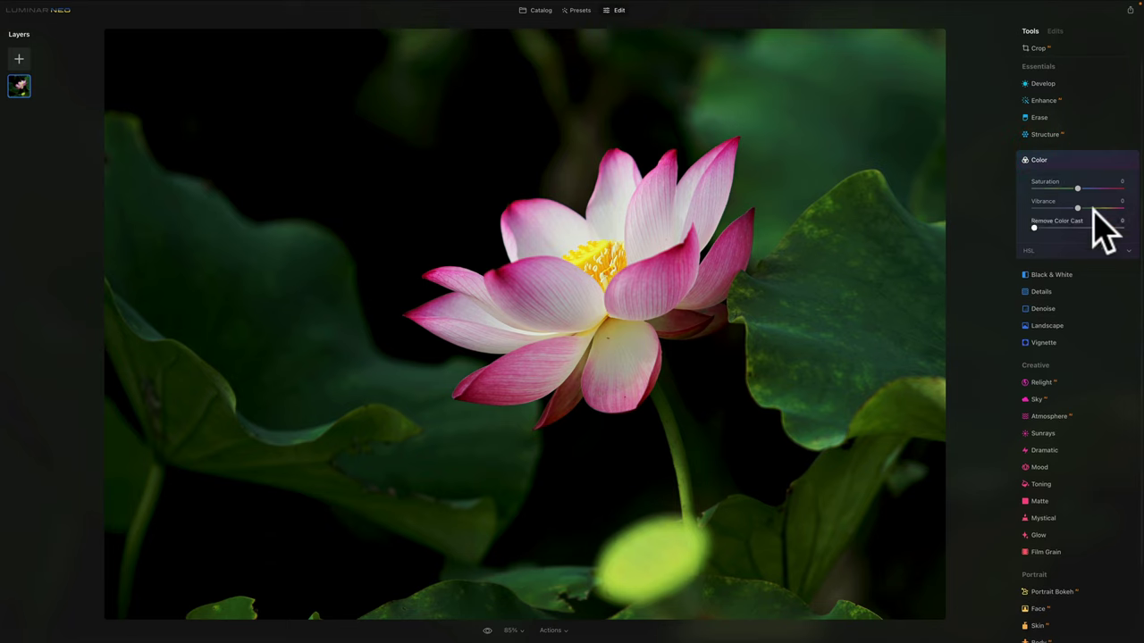
drag(1078, 188, 1065, 188)
click(1046, 250)
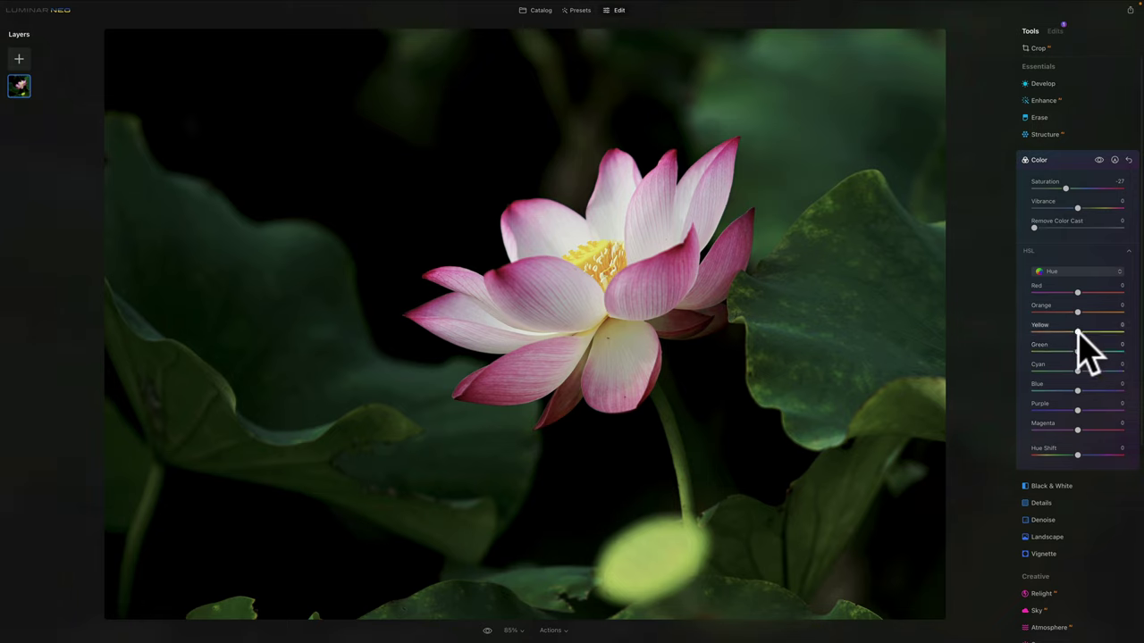
drag(1077, 331, 1141, 331)
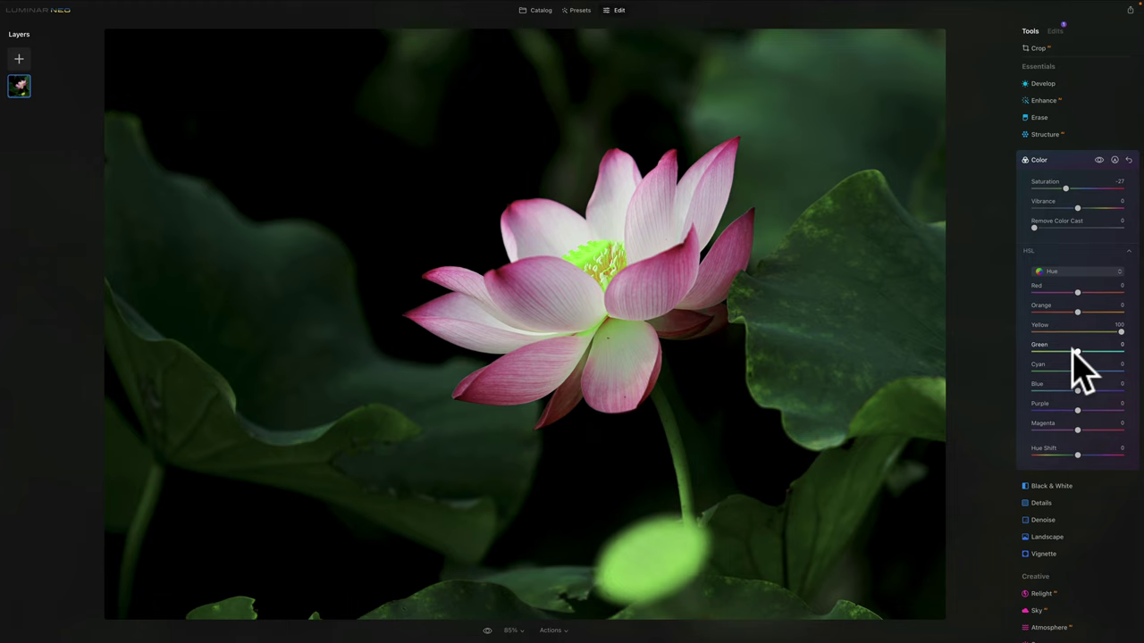
Darken Green luminance to -65 and confine the Color adjustment to a paint mask on the bokeh
click(1065, 271)
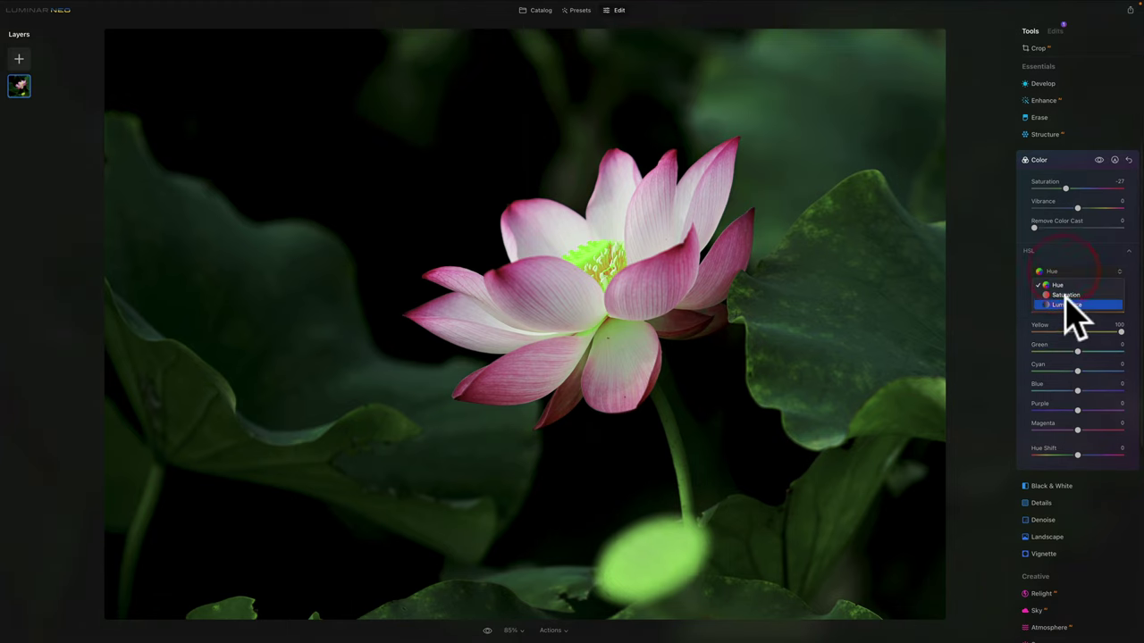
click(1067, 307)
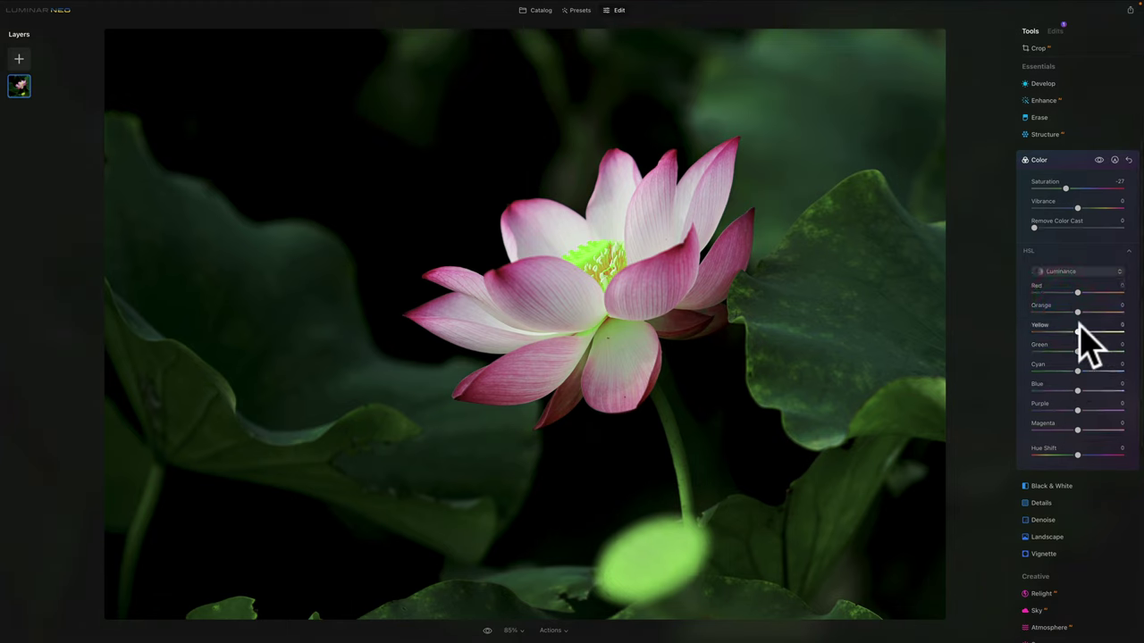
drag(1076, 350, 1037, 346)
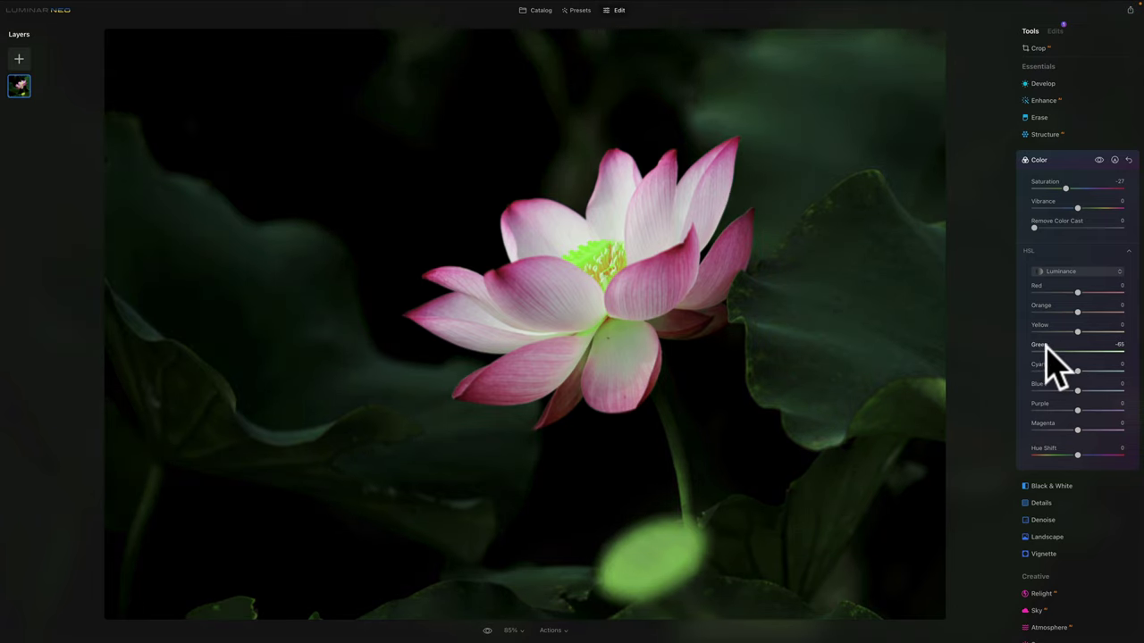
click(1114, 159)
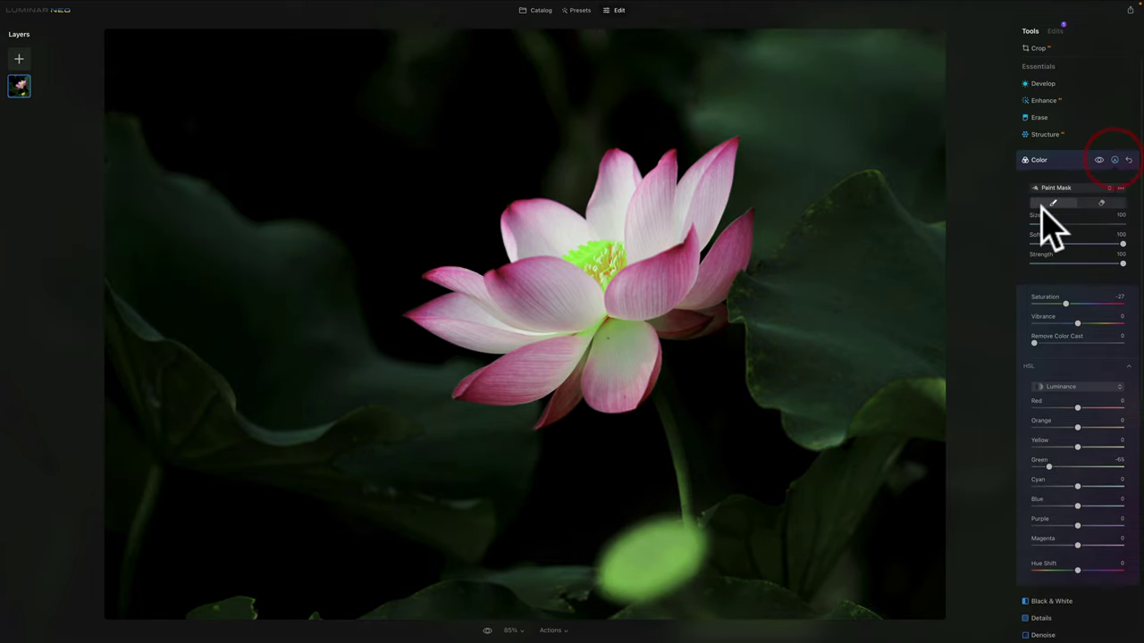
mouse_move(682, 556)
mouse_down()
mouse_move(650, 571)
mouse_move(635, 549)
mouse_move(599, 583)
mouse_move(650, 594)
mouse_move(689, 575)
mouse_move(705, 546)
mouse_move(674, 522)
mouse_move(677, 504)
mouse_move(613, 546)
mouse_move(651, 562)
mouse_move(595, 606)
mouse_move(679, 581)
mouse_up()
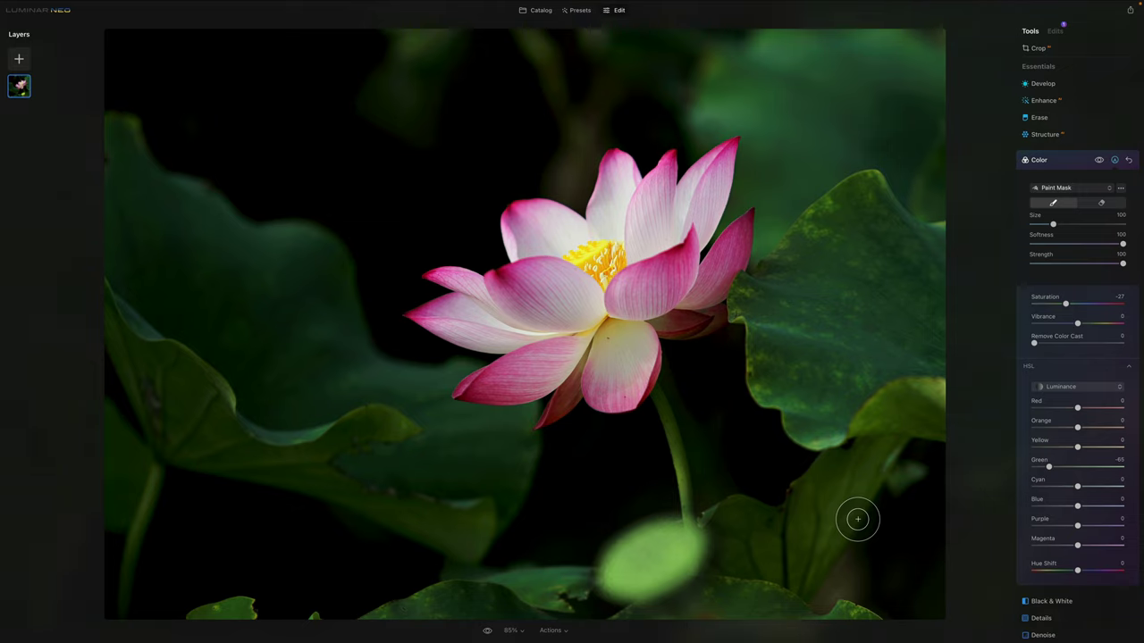
Set the HSL hue shifts to Yellow -42, Green 42 and Cyan 53
click(1058, 159)
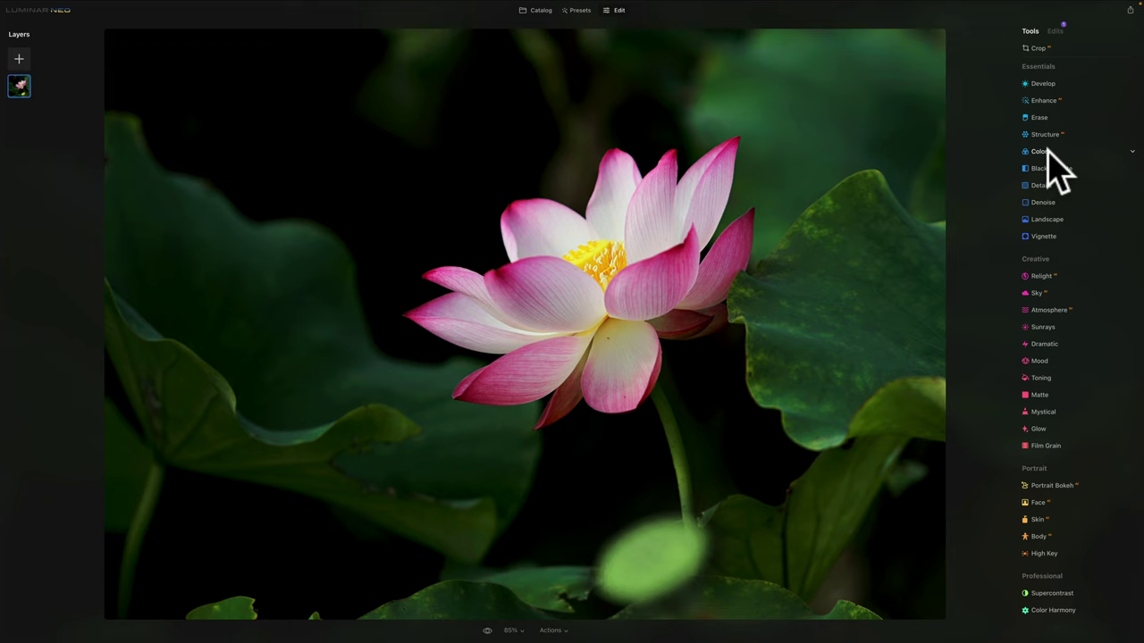
click(1048, 151)
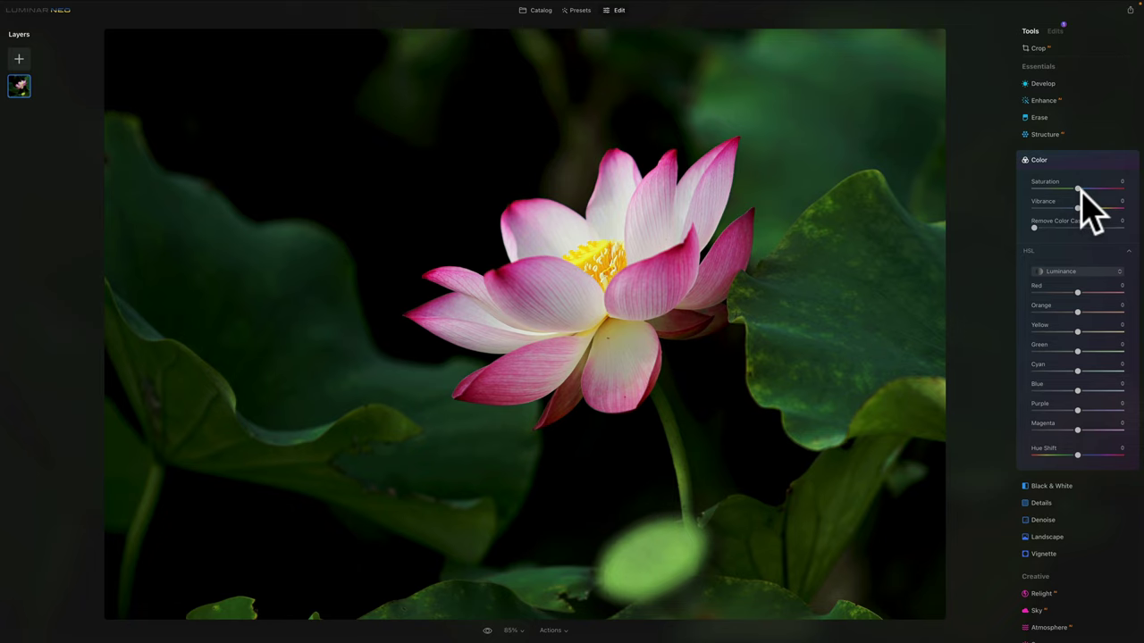
click(1074, 271)
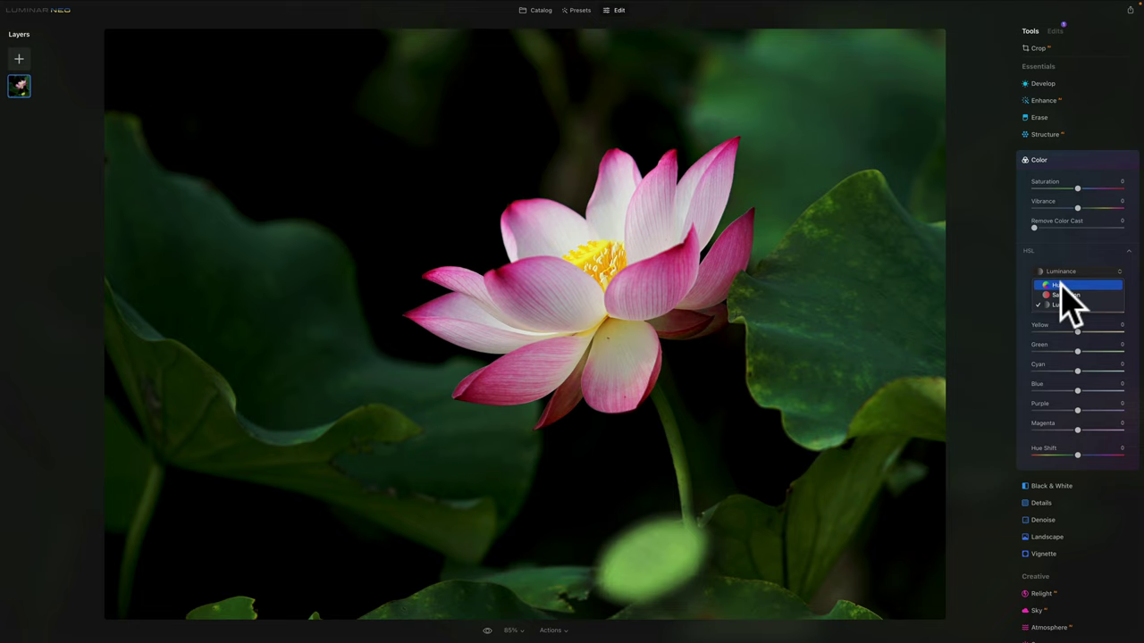
click(1070, 285)
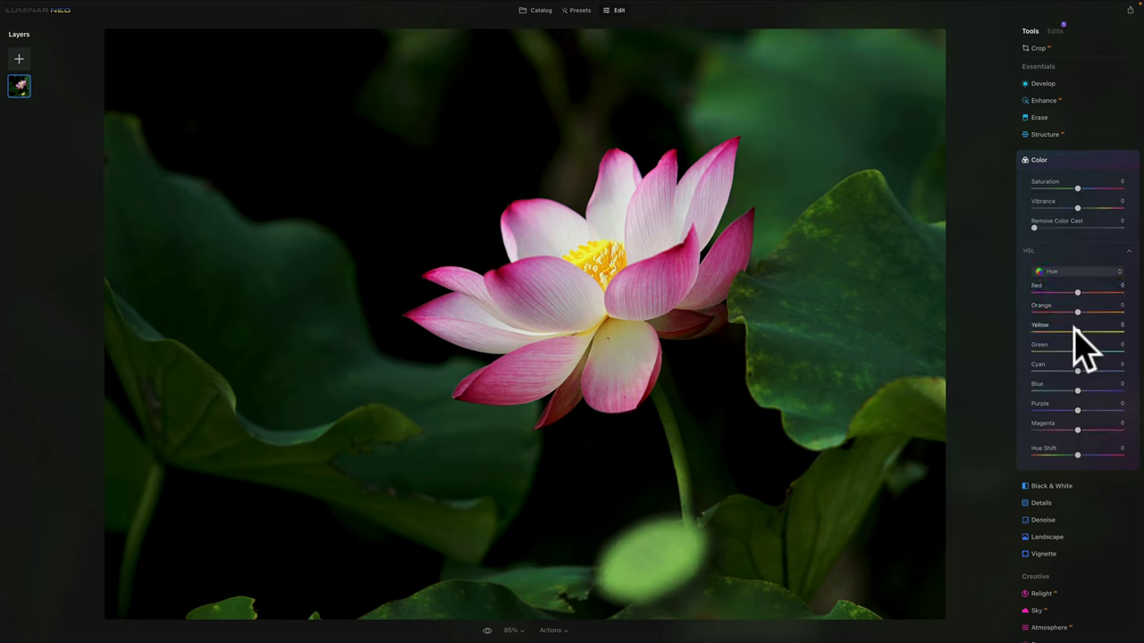
drag(1077, 332, 1057, 332)
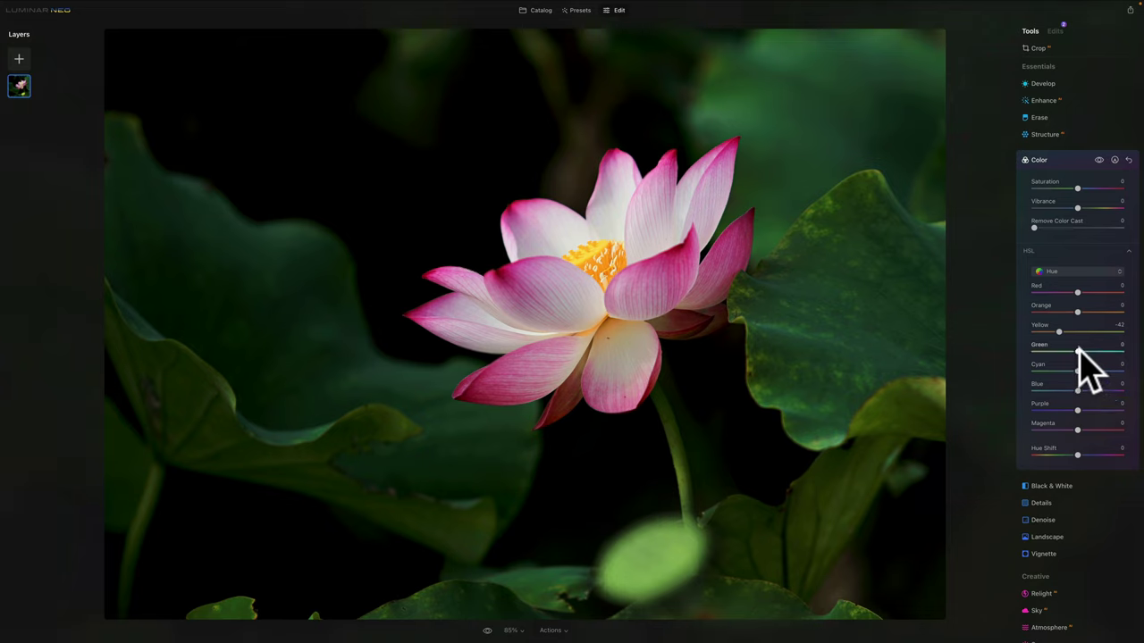
drag(1078, 350, 1097, 351)
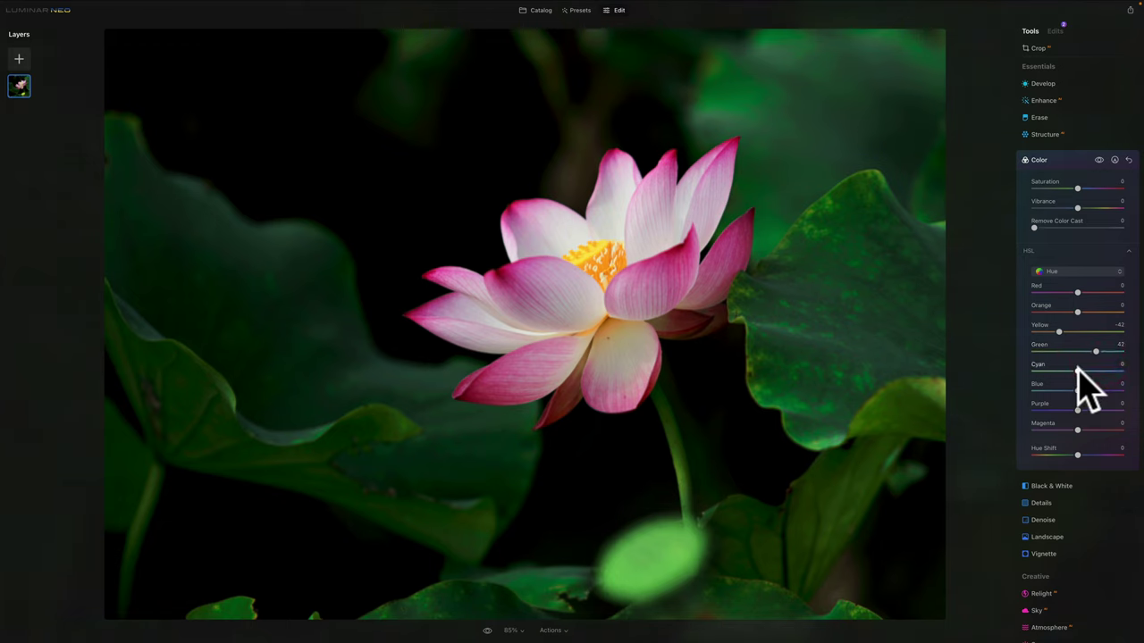
drag(1076, 370, 1103, 371)
Lower the HSL saturation of the green and cyan tones
click(1078, 271)
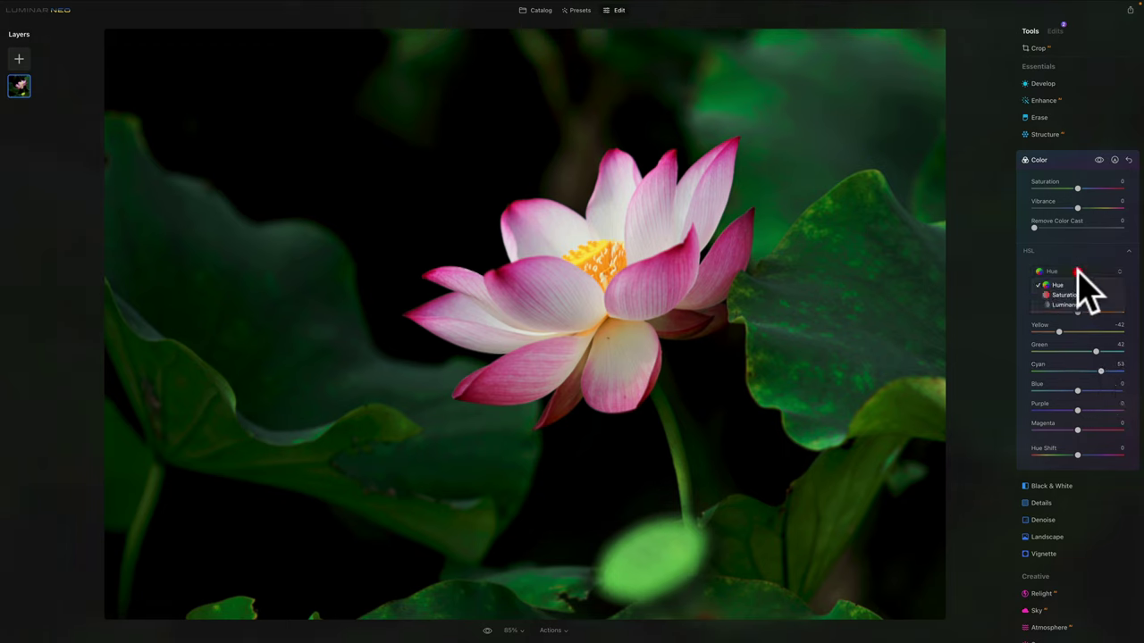
click(1070, 294)
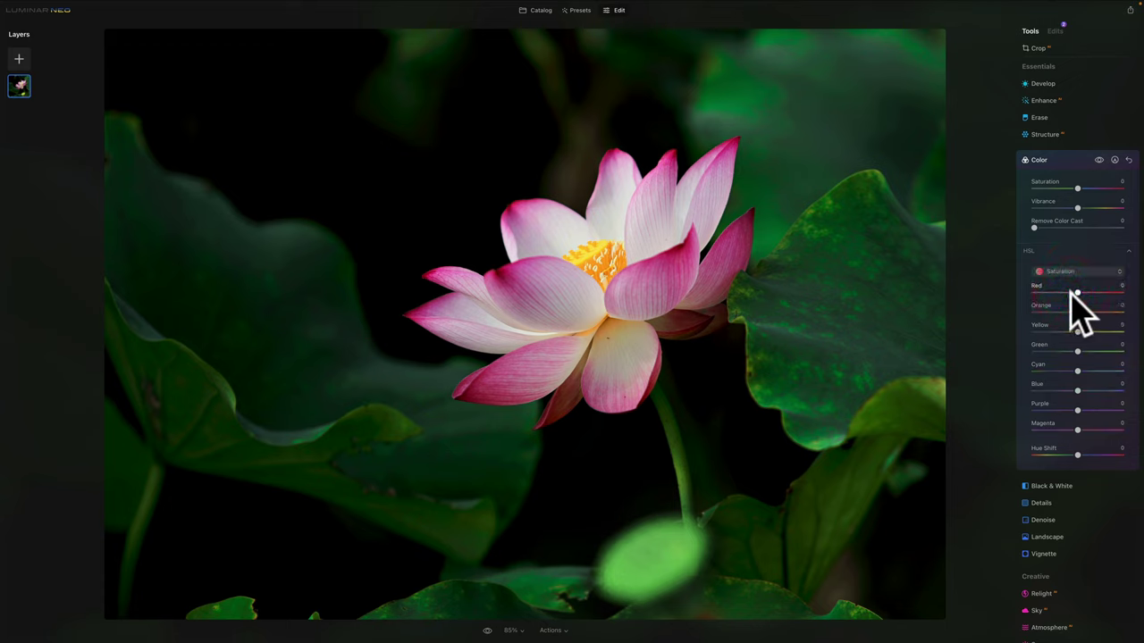
drag(1076, 351, 1057, 350)
drag(1076, 368, 1065, 367)
Brighten Yellow luminance to +6 and darken Green luminance to -7
click(1073, 271)
click(1071, 305)
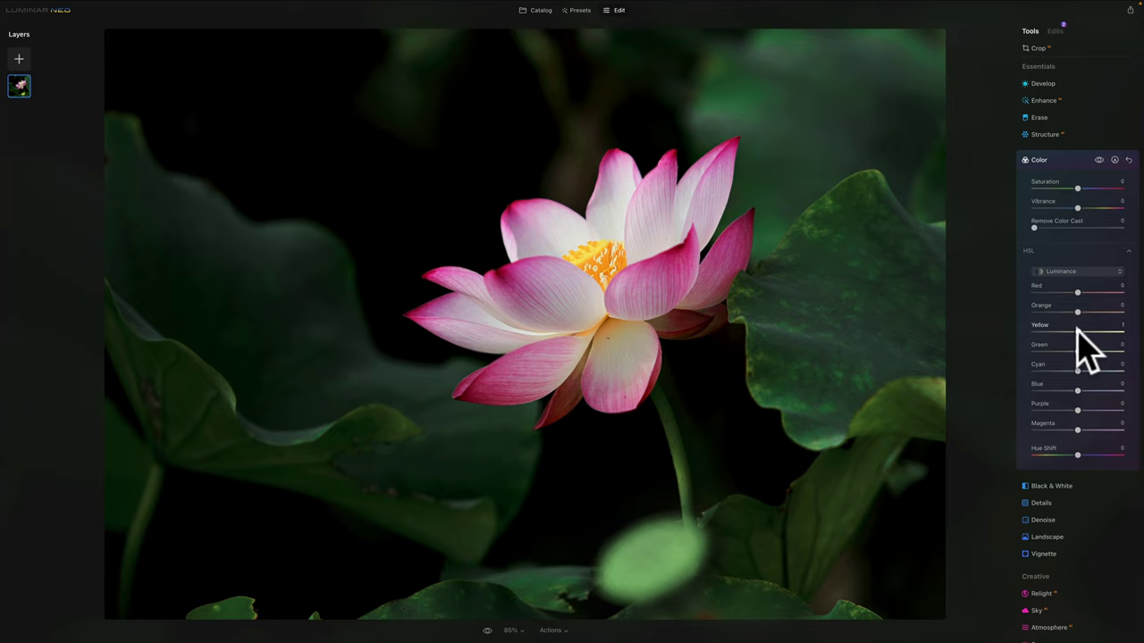
drag(1077, 329, 1071, 350)
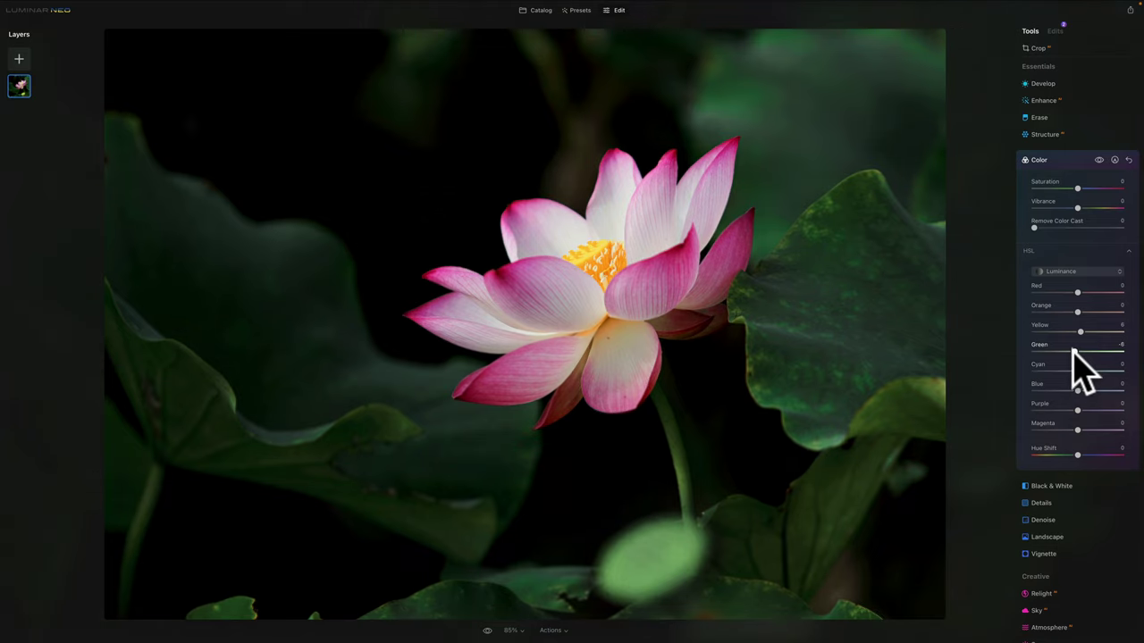
drag(1072, 367, 1066, 367)
click(1041, 161)
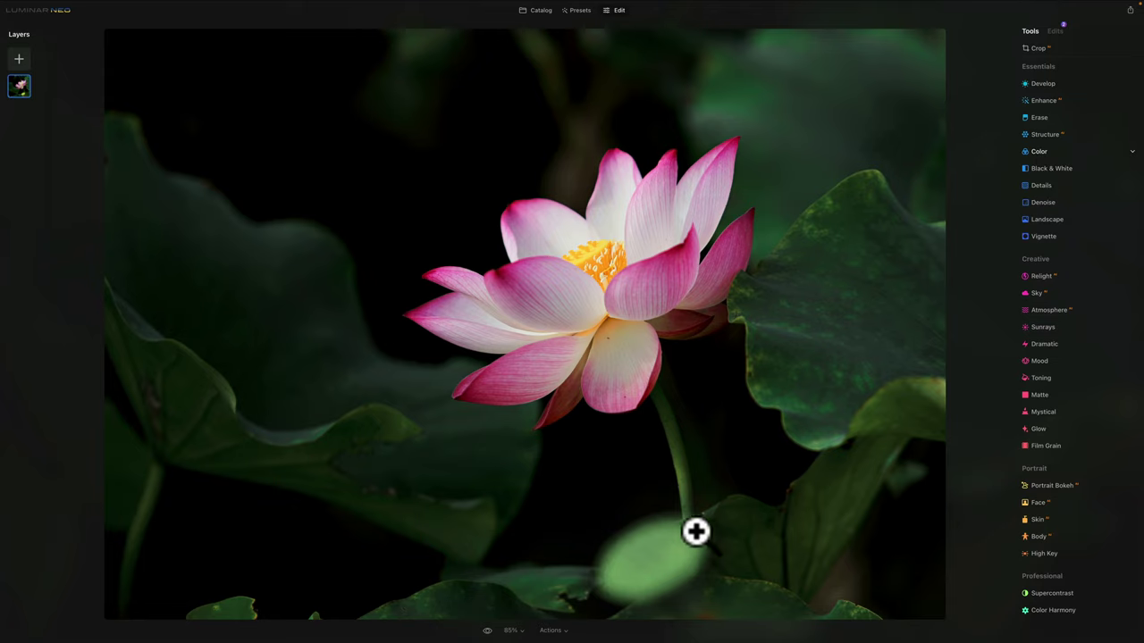
Erase the bright out-of-focus leaf patch beneath the lotus using an enlarged Erase brush
click(1038, 115)
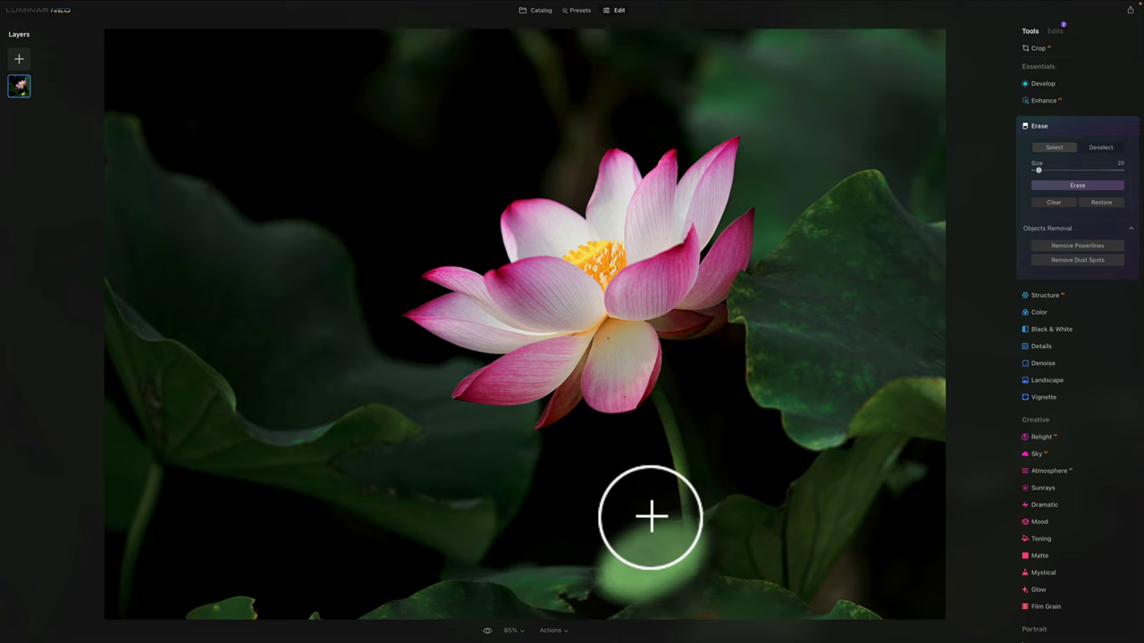
key(bracketright)
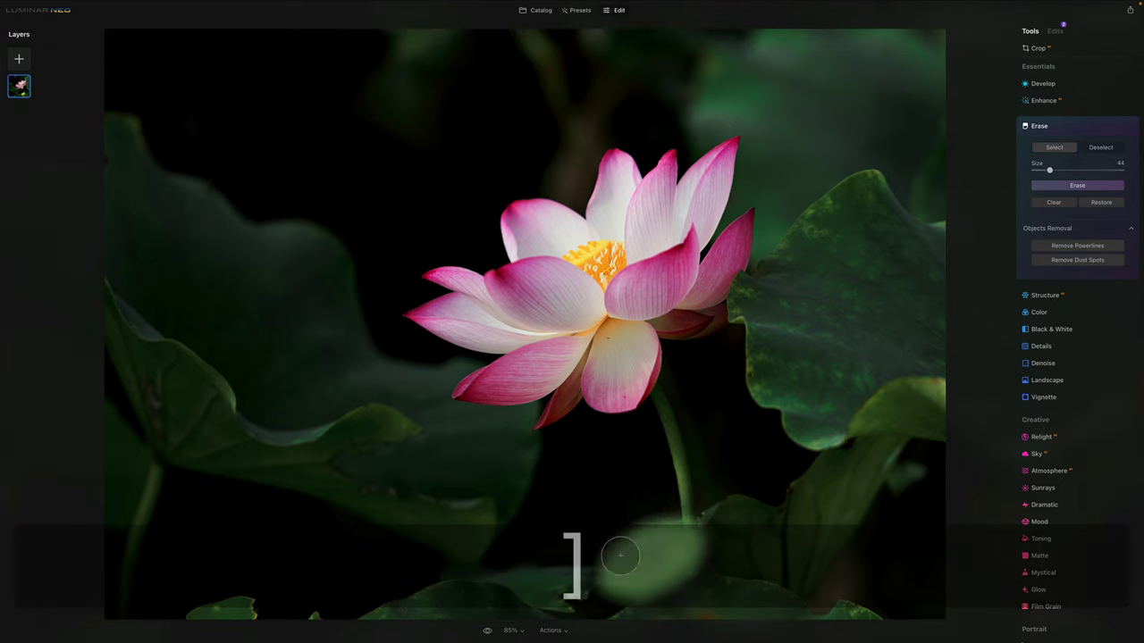
mouse_move(620, 551)
mouse_down()
mouse_move(689, 535)
mouse_move(663, 578)
mouse_move(640, 591)
mouse_move(611, 584)
mouse_move(608, 564)
mouse_move(603, 577)
mouse_move(672, 561)
mouse_up()
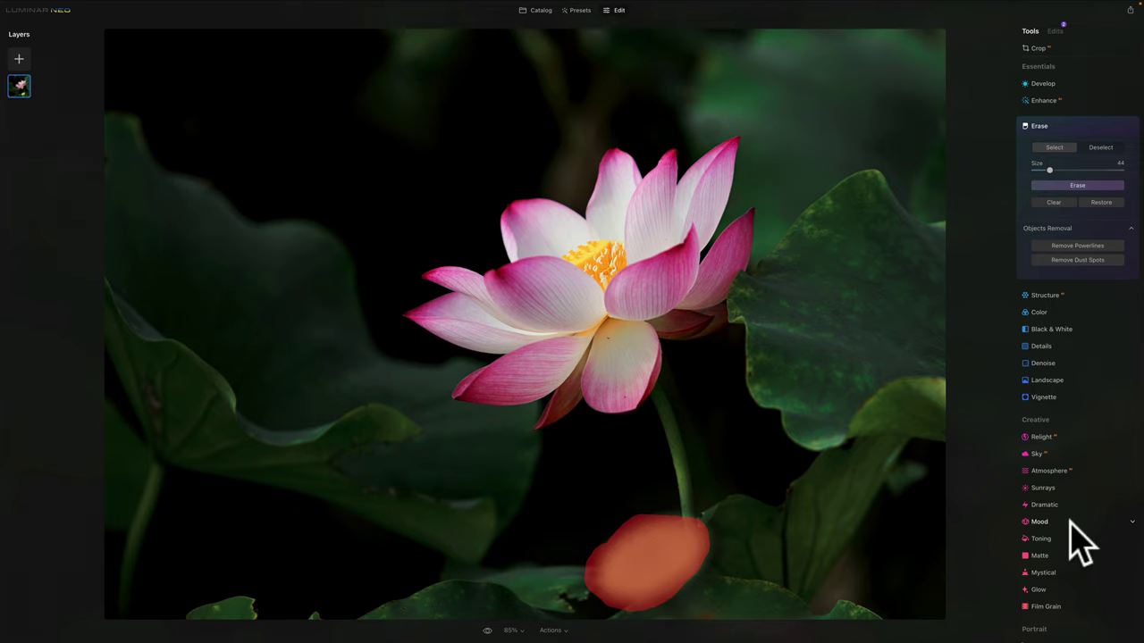
click(1078, 185)
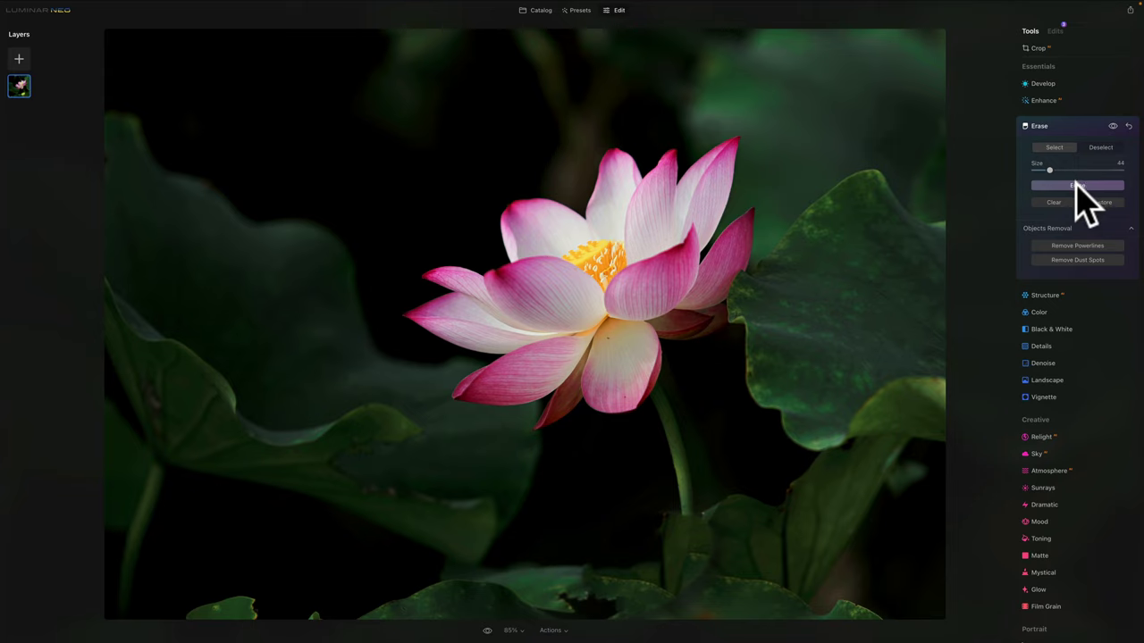
click(1066, 120)
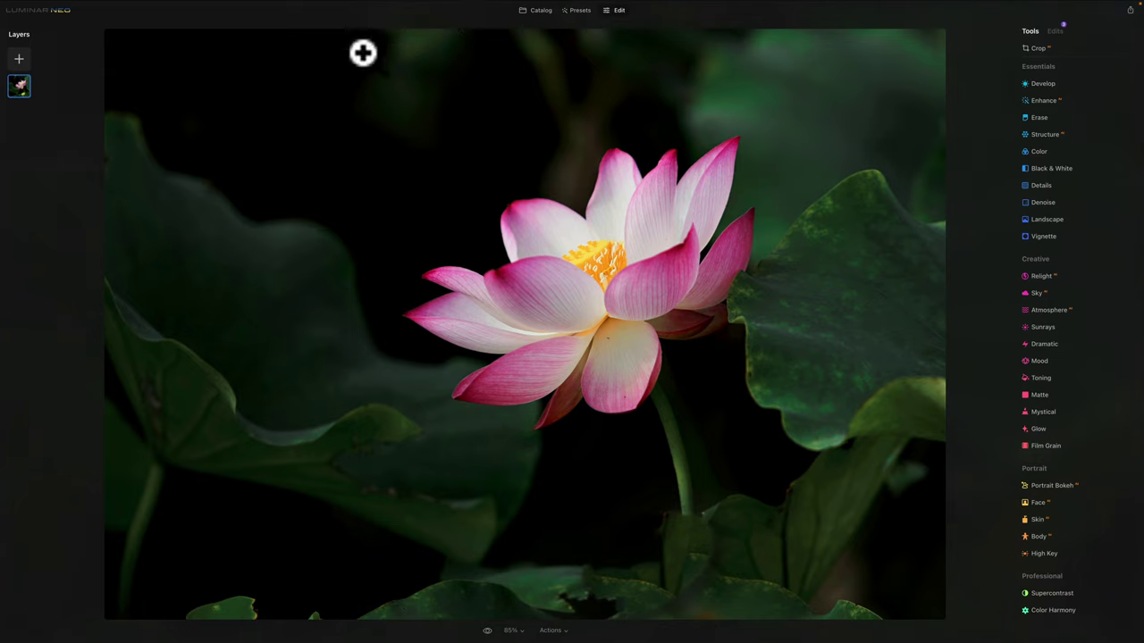
Darken the top background with a masked Develop exposure of -0.85, then open Portrait Bokeh
click(1051, 84)
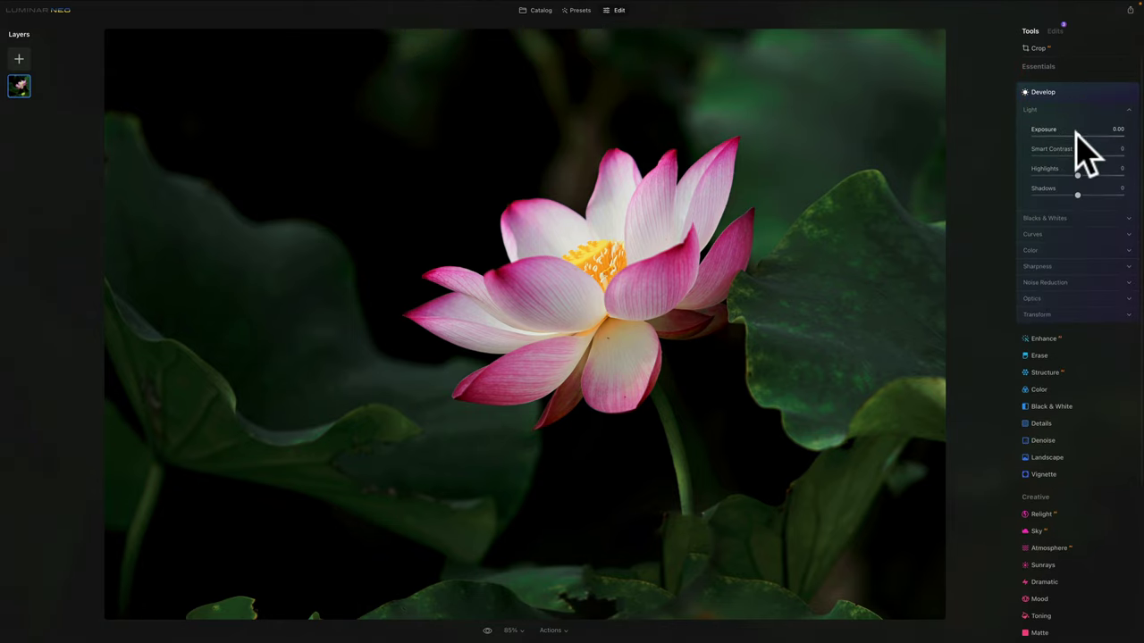
drag(1077, 136, 1067, 131)
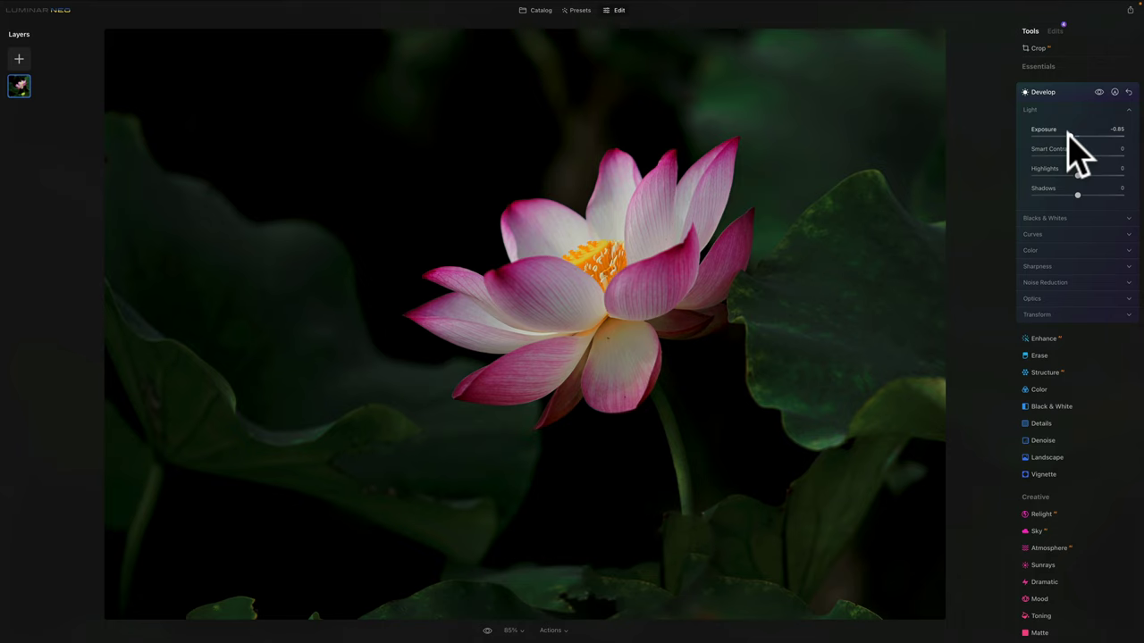
click(1114, 92)
mouse_move(383, 45)
mouse_down()
mouse_move(449, 43)
mouse_move(415, 42)
mouse_move(413, 31)
mouse_move(455, 27)
mouse_move(538, 42)
mouse_move(534, 32)
mouse_move(555, 54)
mouse_move(630, 39)
mouse_up()
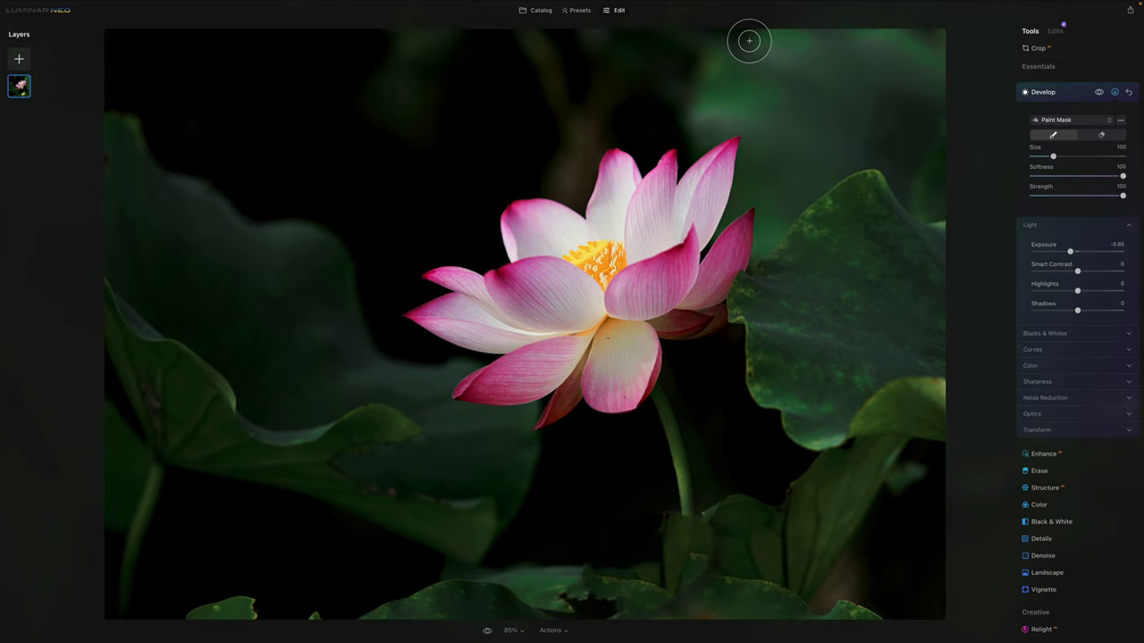
click(1051, 92)
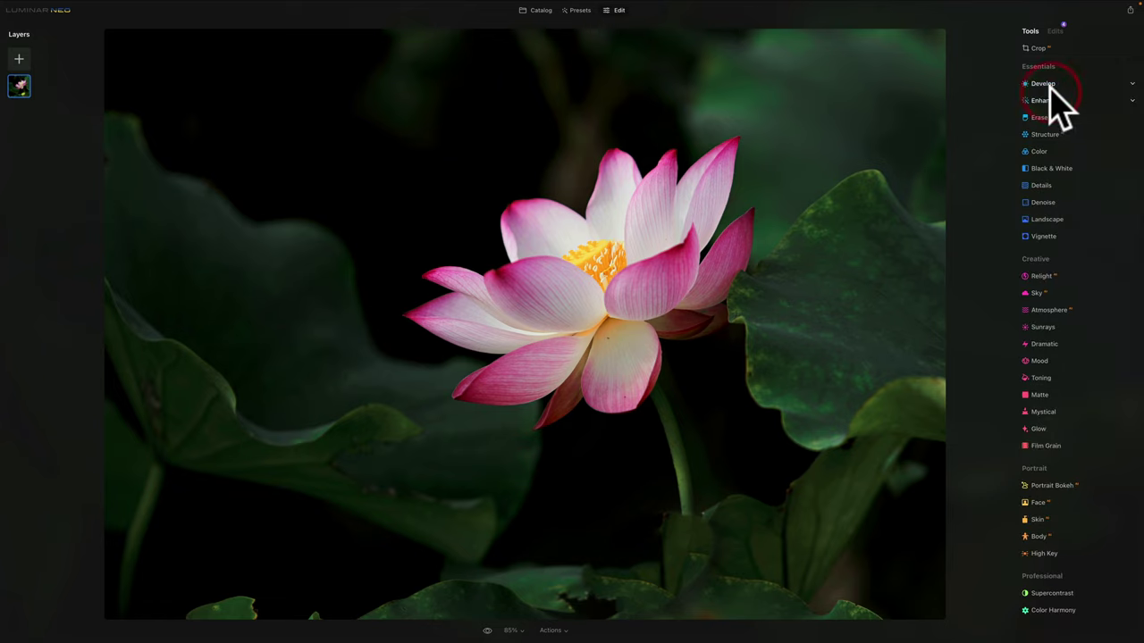
click(1060, 483)
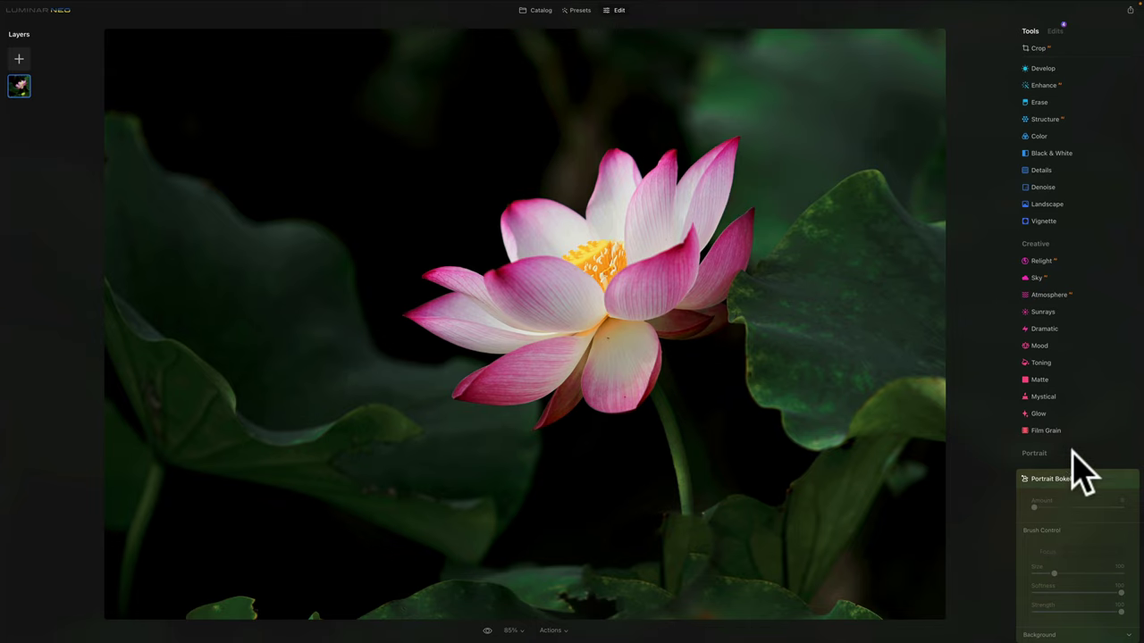
Erase the blemishes at the flower centre and on the lower petal with a smaller brush
click(1055, 480)
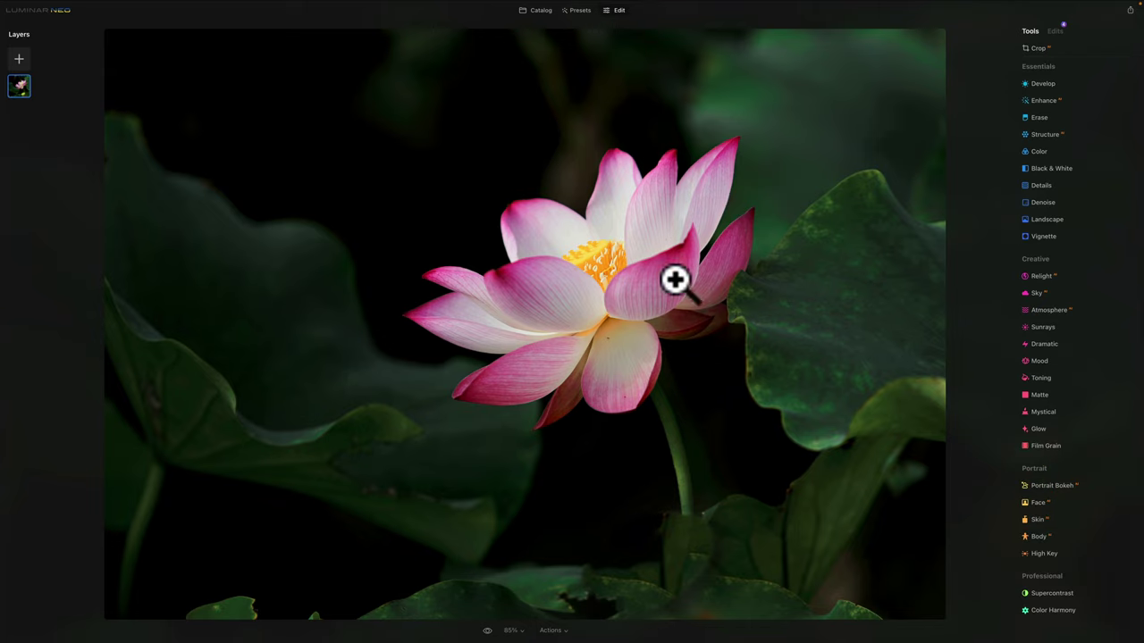
click(1042, 117)
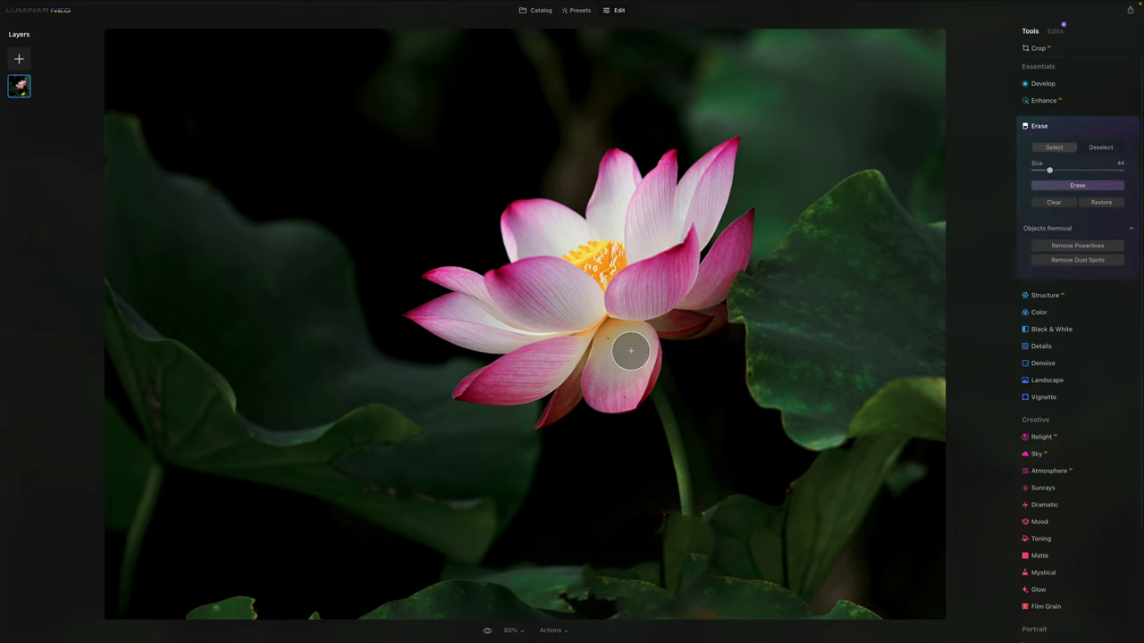
key(bracketleft)
key(bracketleft)
key(bracketleft)
key(bracketleft)
key(bracketleft)
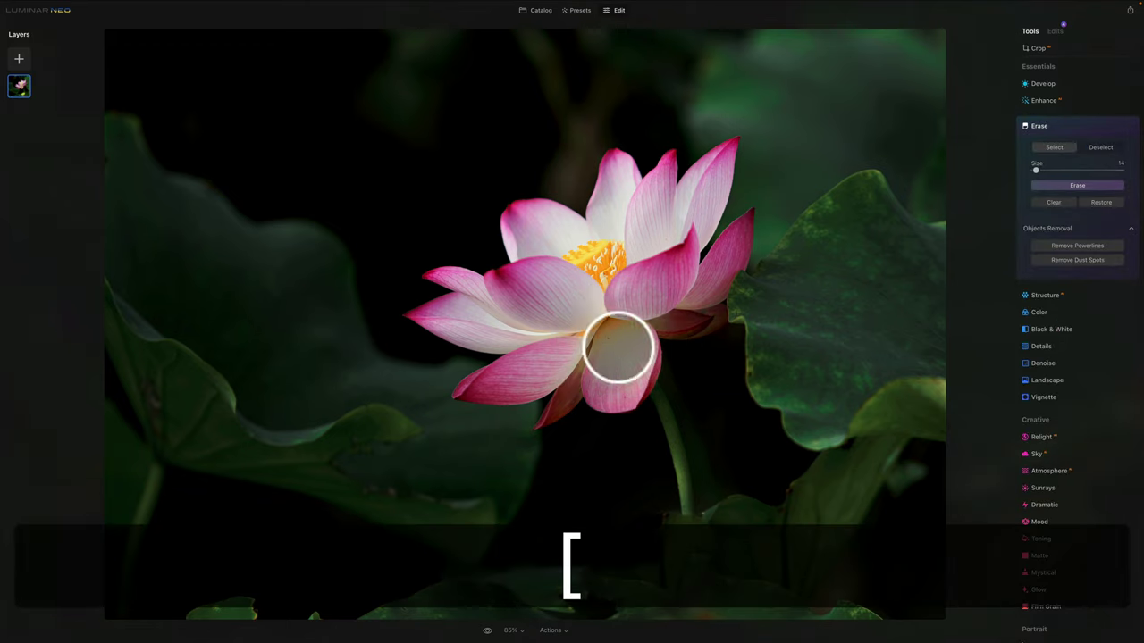
click(607, 337)
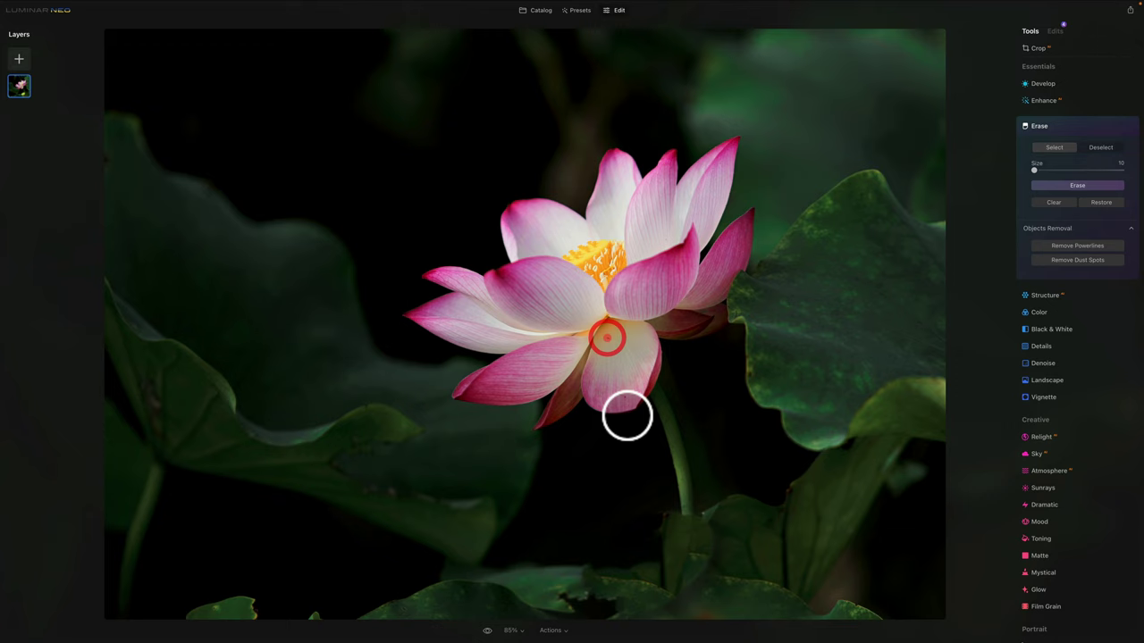
click(598, 393)
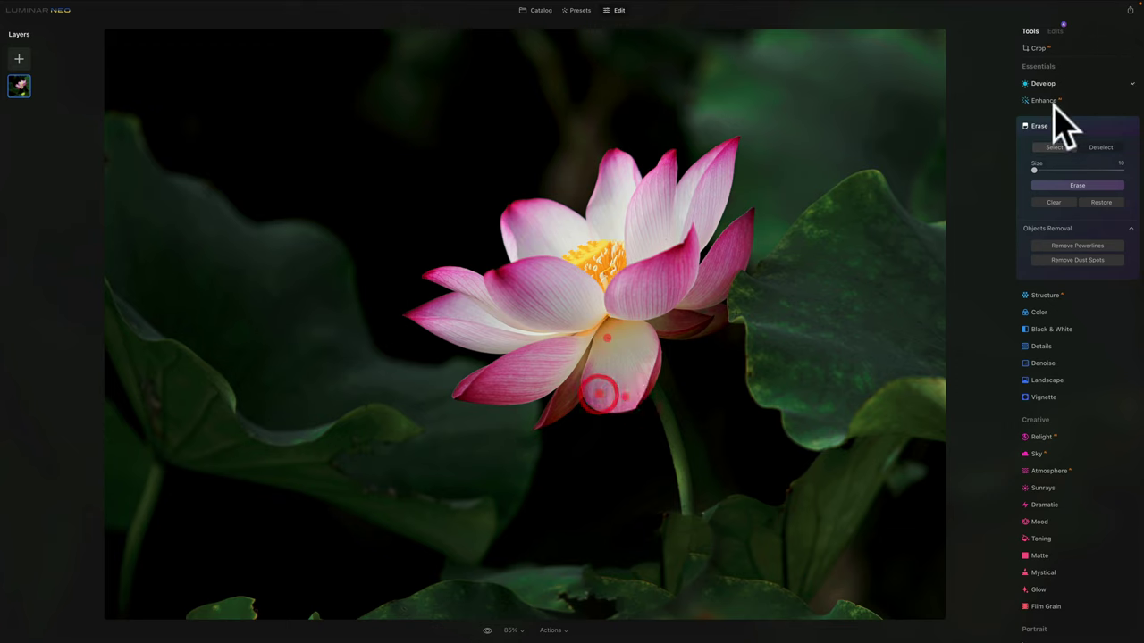
click(1085, 184)
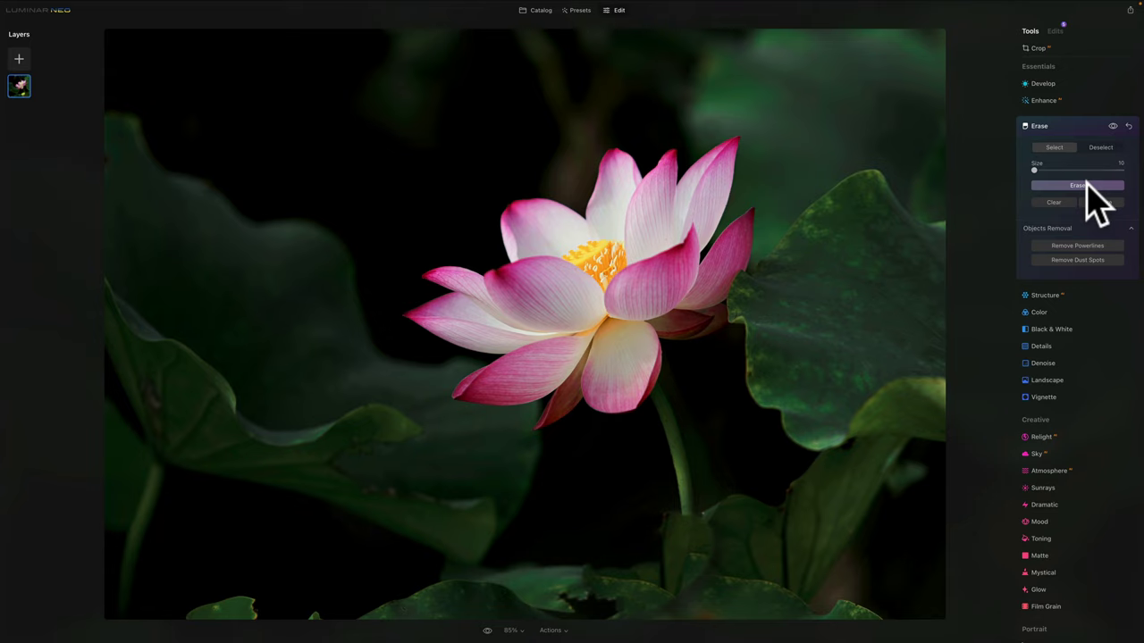
click(1046, 127)
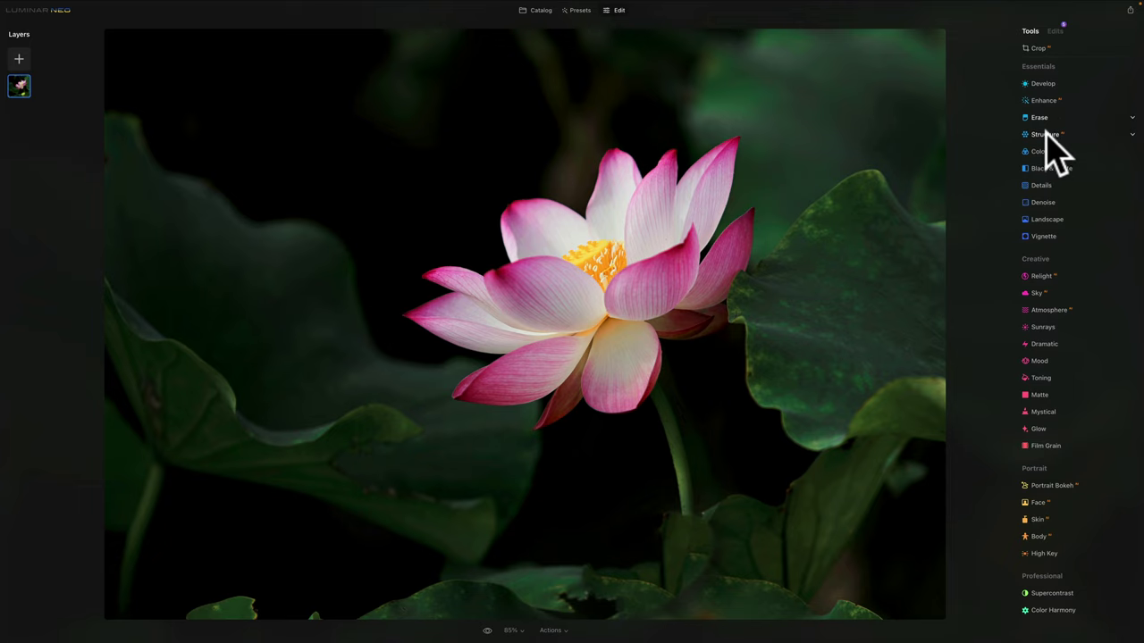
Set Structure Amount to -100 and add a paint mask with the eraser brush
click(1046, 134)
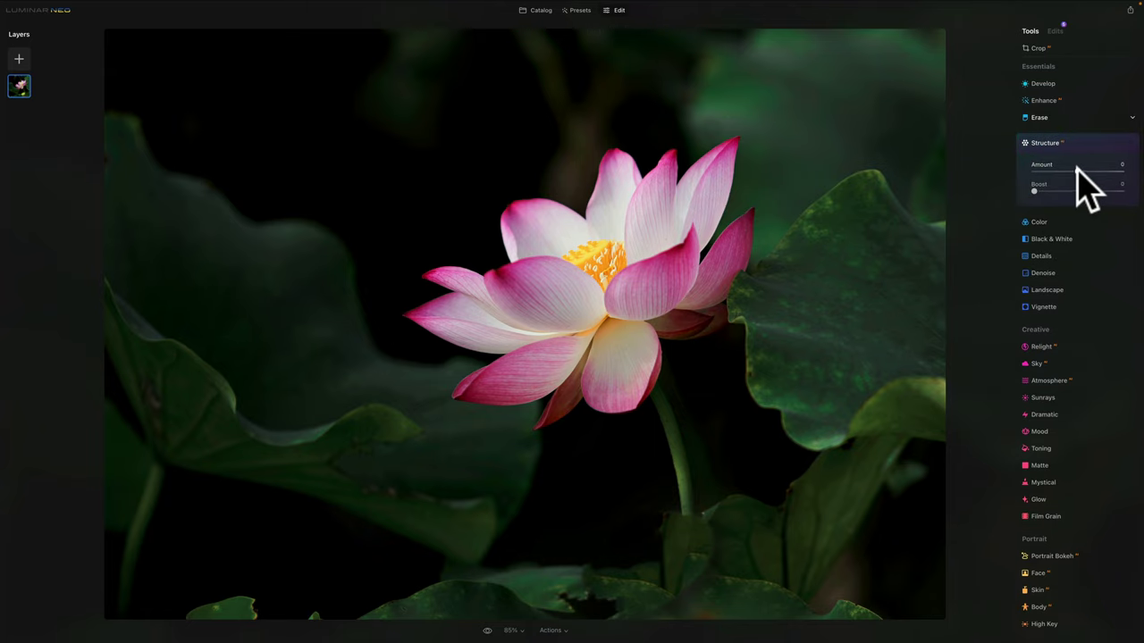
drag(1077, 166, 952, 158)
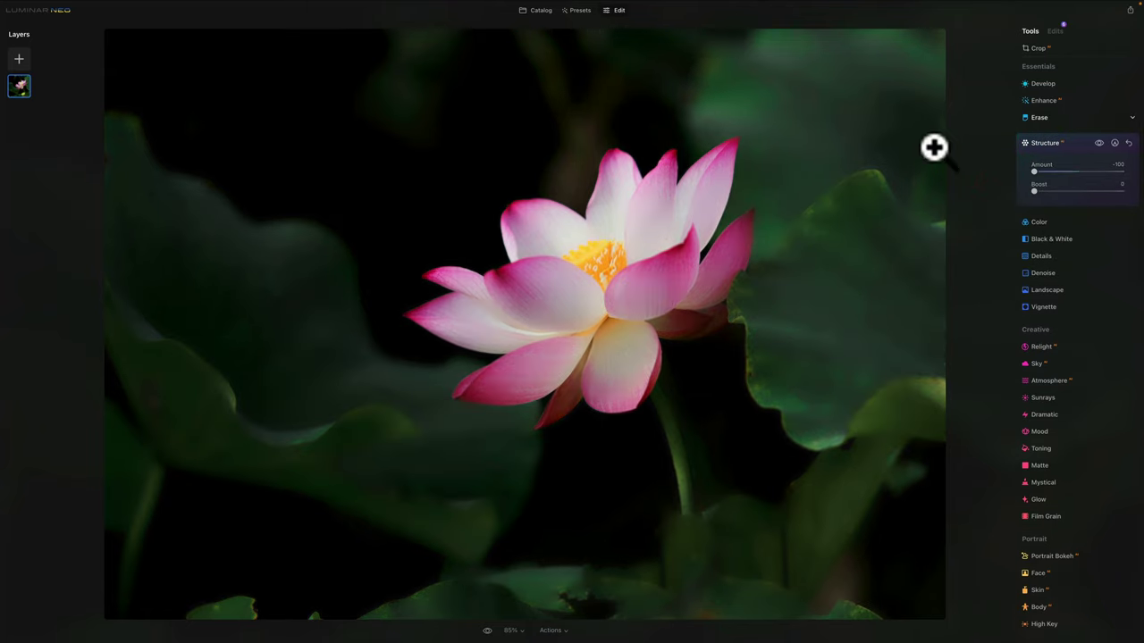
click(1114, 143)
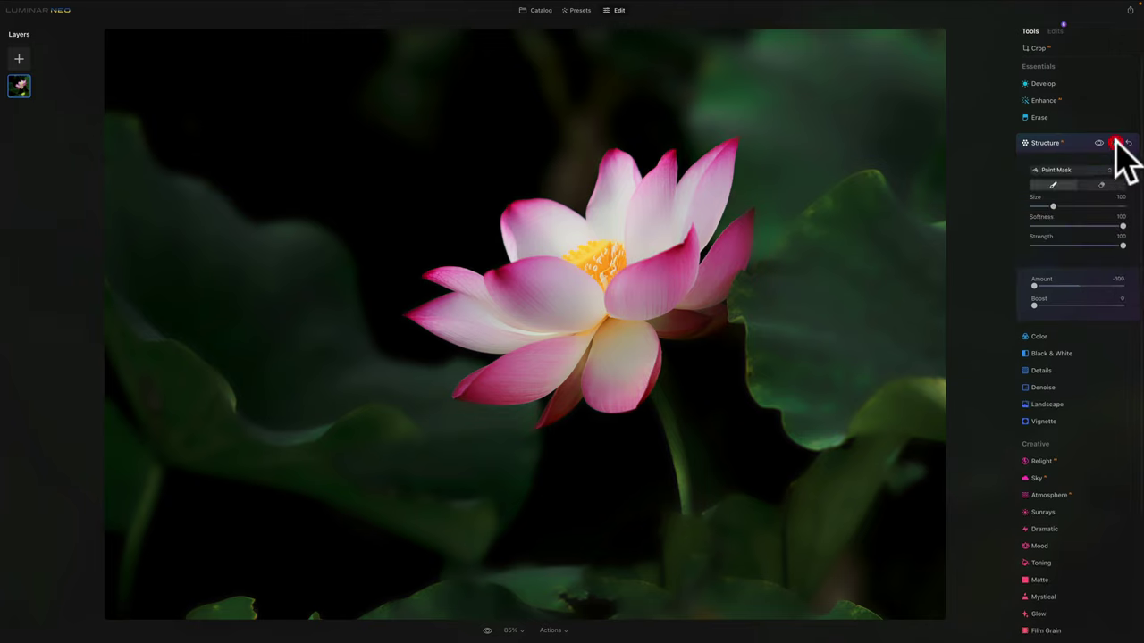
click(1106, 185)
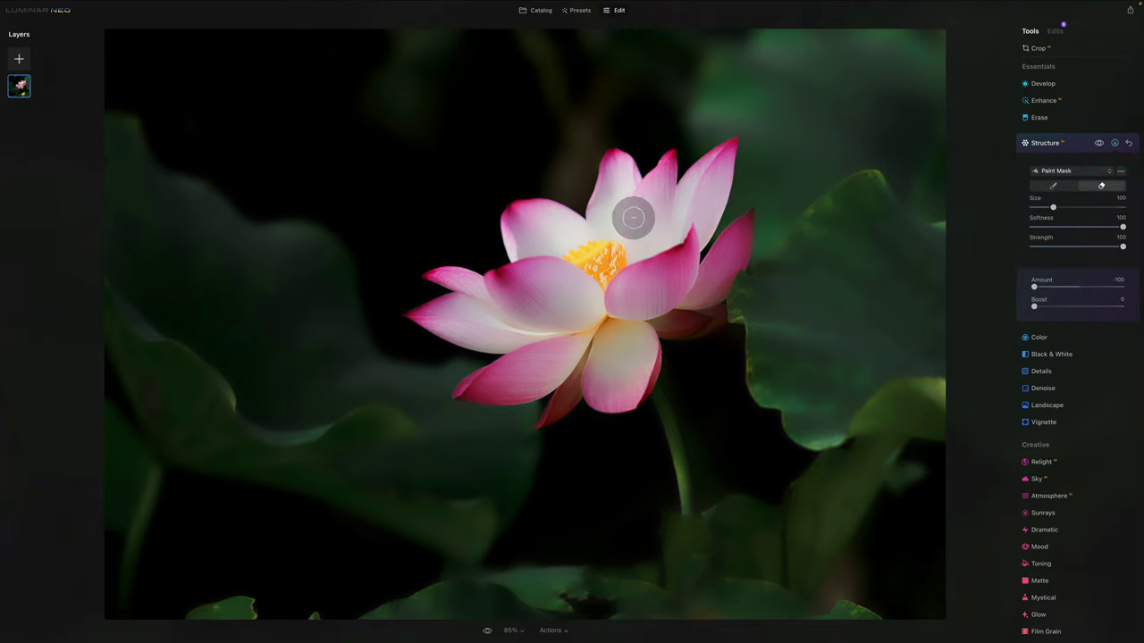
Erase the Structure softening from the lotus flower and stem with an enlarged brush
key(bracketright)
key(bracketright)
key(bracketright)
key(bracketright)
key(bracketright)
key(bracketright)
key(bracketright)
key(bracketright)
key(bracketright)
key(bracketright)
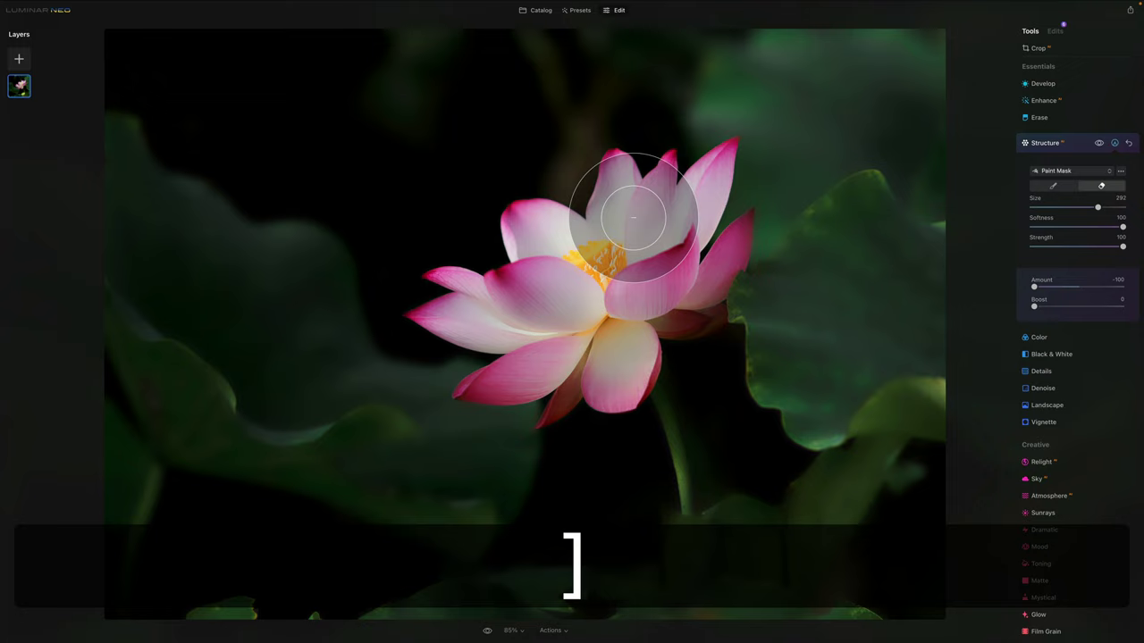
key(bracketright)
key(bracketright)
key(bracketright)
key(bracketright)
mouse_move(566, 204)
mouse_down()
mouse_move(657, 179)
mouse_move(702, 202)
mouse_move(719, 264)
mouse_move(660, 357)
mouse_move(586, 408)
mouse_move(512, 400)
mouse_move(465, 341)
mouse_move(456, 304)
mouse_move(529, 230)
mouse_move(534, 196)
mouse_move(754, 179)
mouse_move(748, 247)
mouse_move(725, 294)
mouse_move(677, 348)
mouse_move(639, 363)
mouse_up()
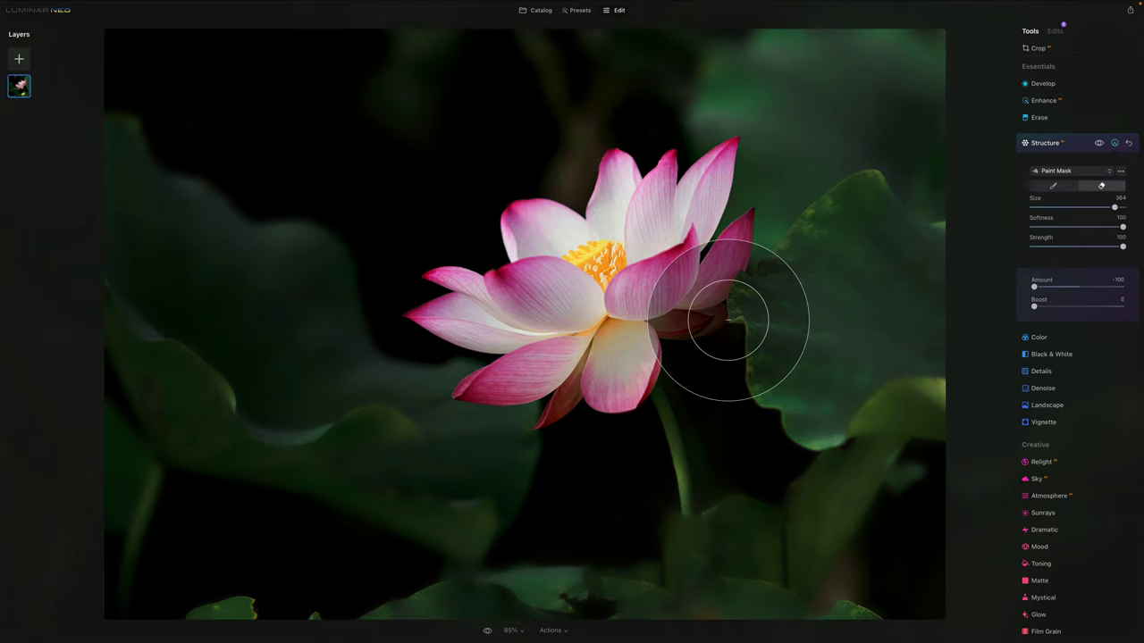
mouse_move(677, 366)
mouse_down()
mouse_move(684, 536)
mouse_move(651, 426)
mouse_move(671, 416)
mouse_up()
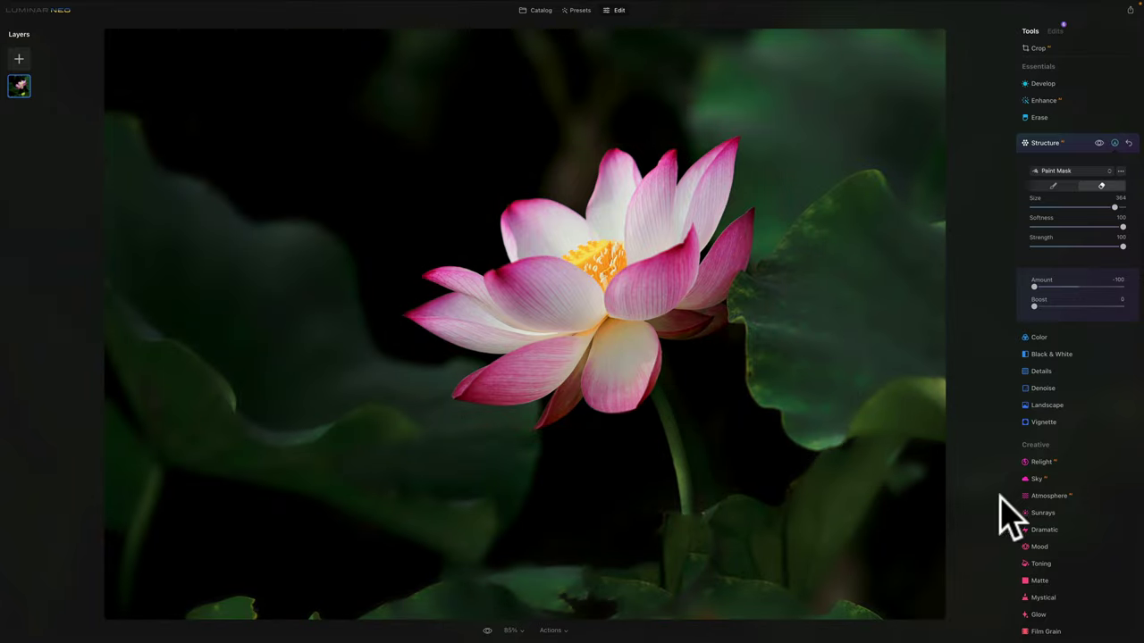
Set Small, Medium and Large Details all to -100
click(1054, 142)
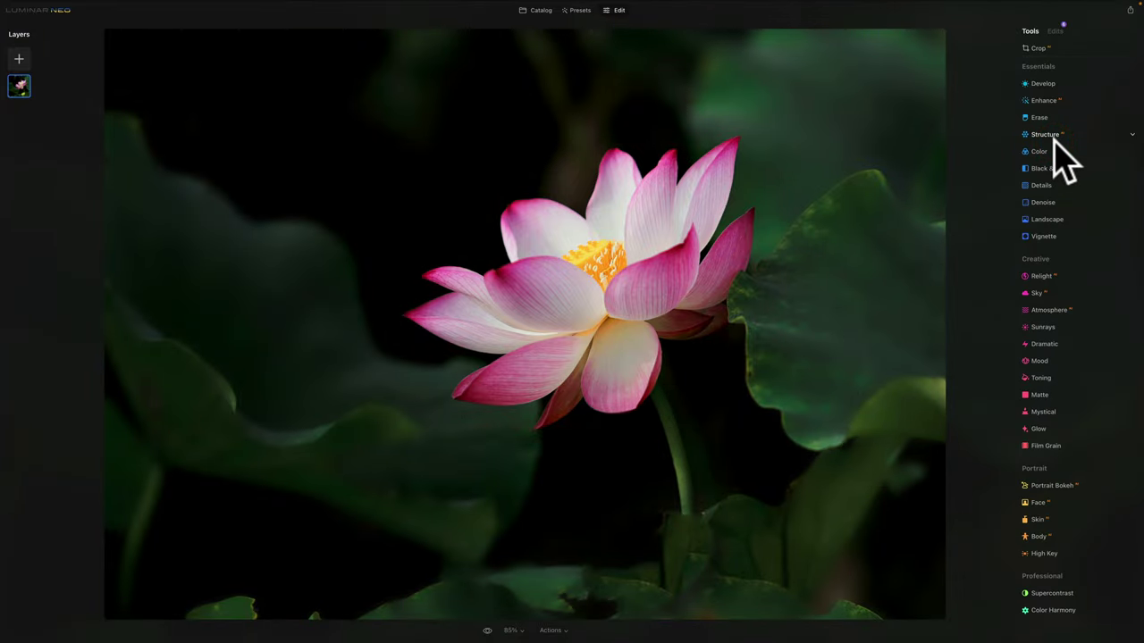
click(1042, 185)
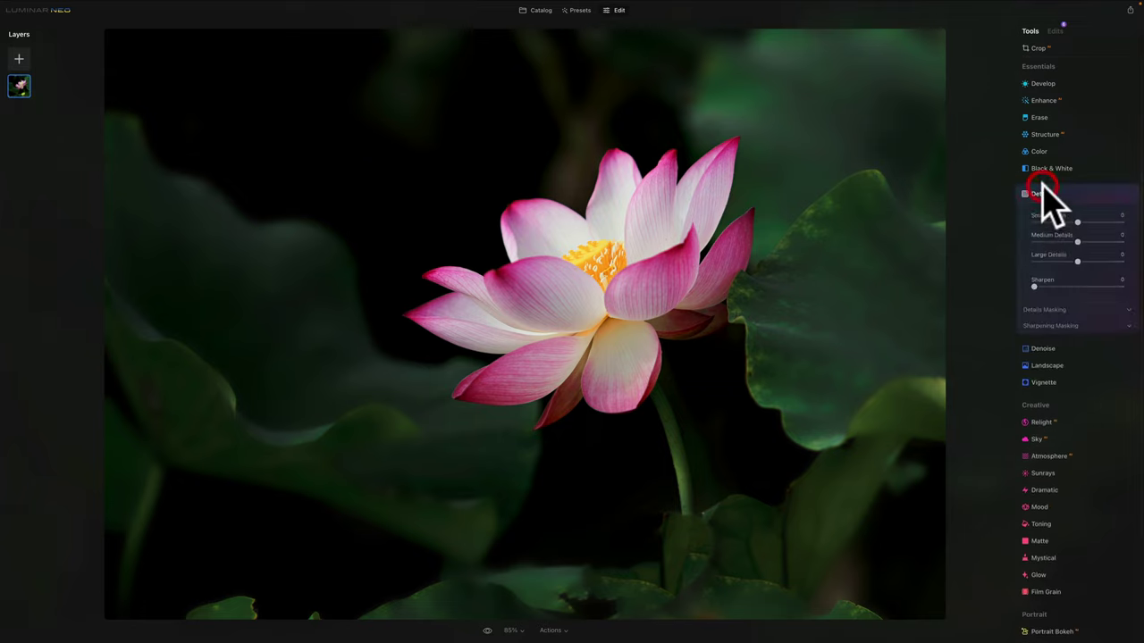
drag(1076, 220, 996, 224)
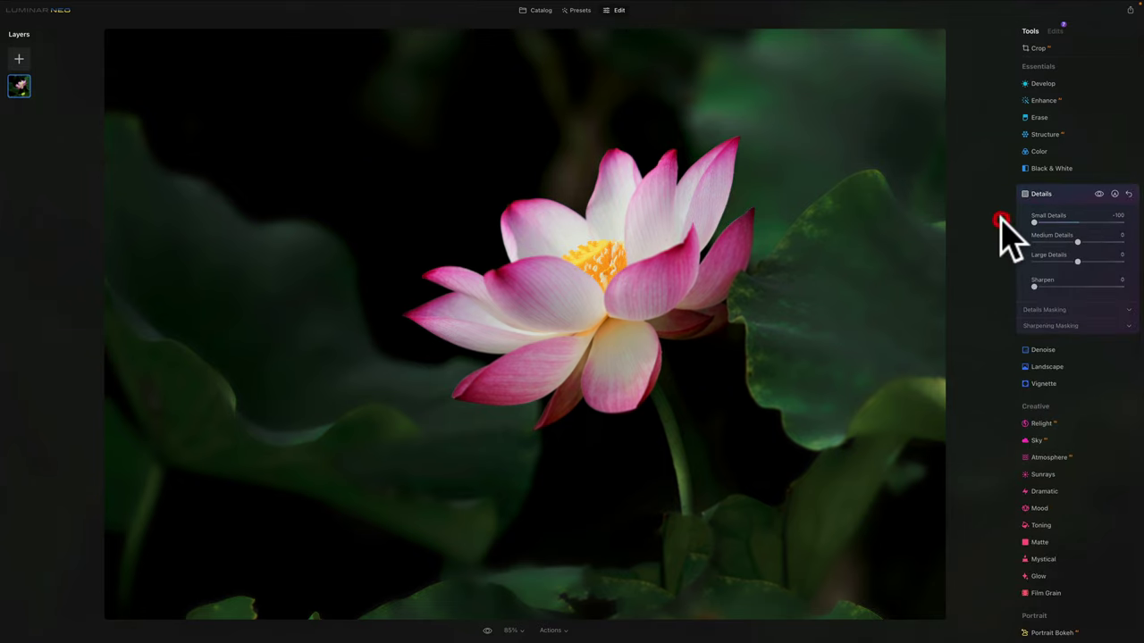
drag(1078, 241, 978, 241)
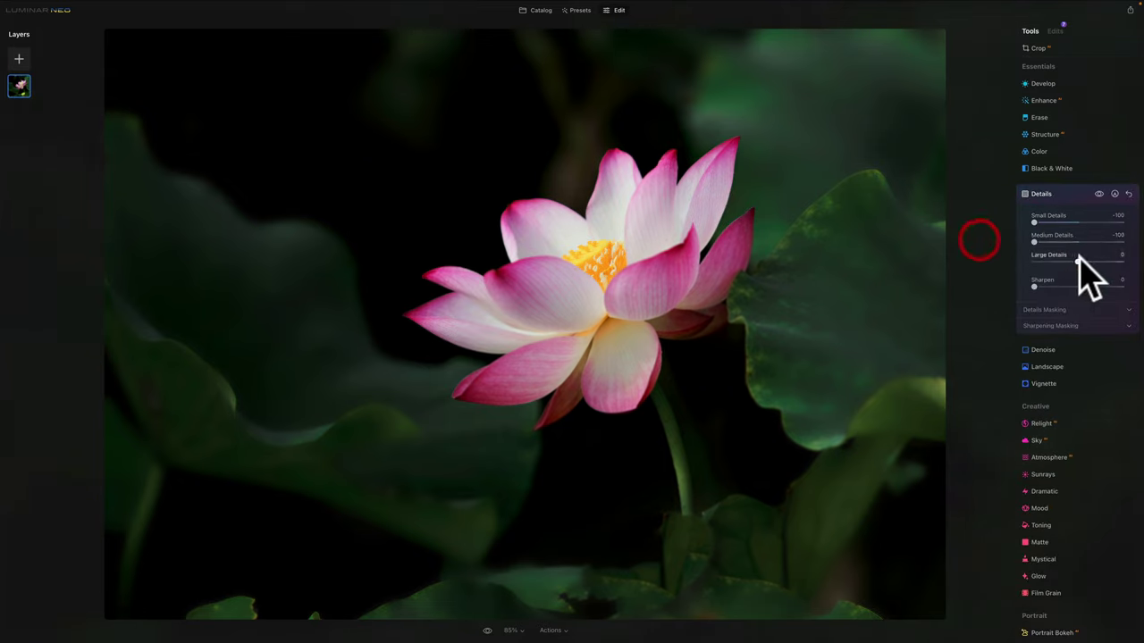
drag(1079, 259, 899, 245)
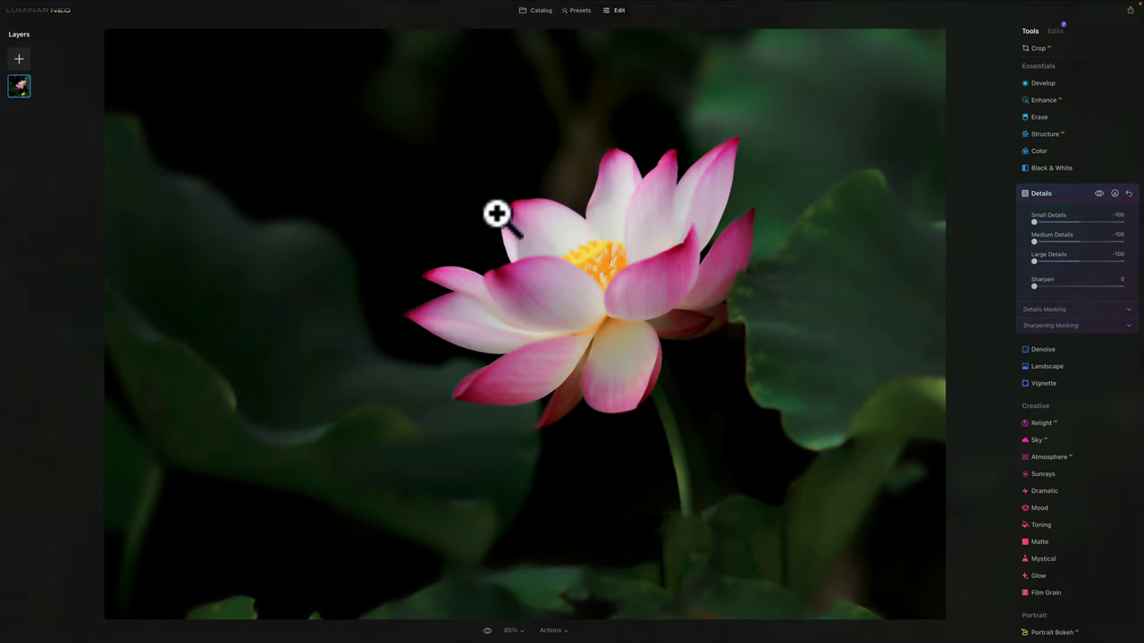
Mask out the Details softening from the lotus with a 196-size eraser brush
click(1114, 193)
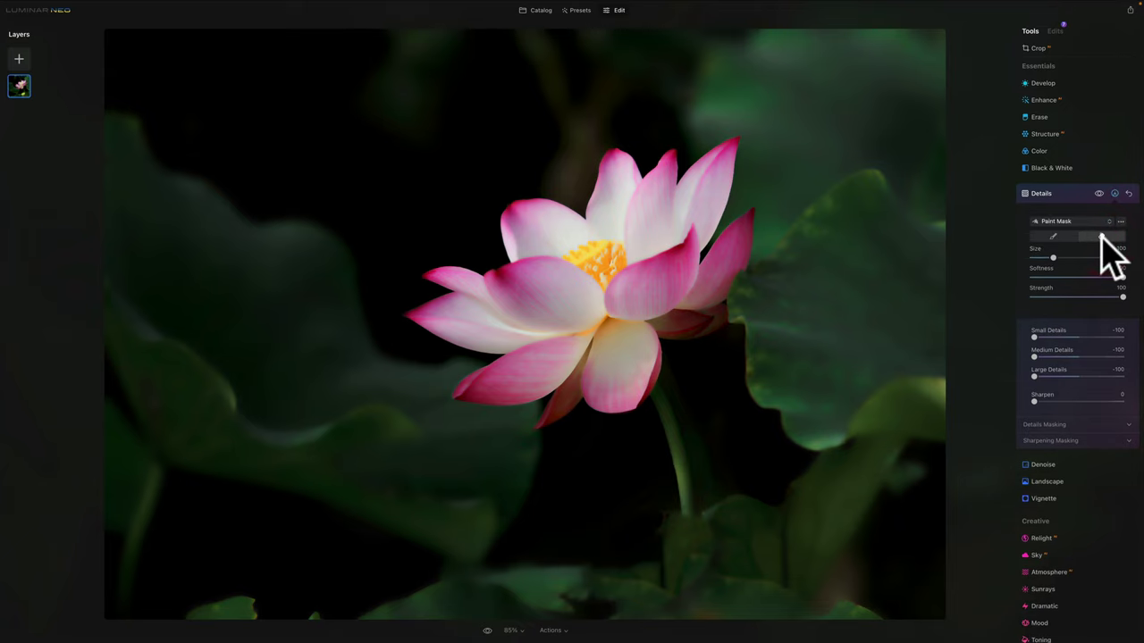
click(1101, 237)
key(bracketright)
key(bracketright)
key(bracketright)
key(bracketright)
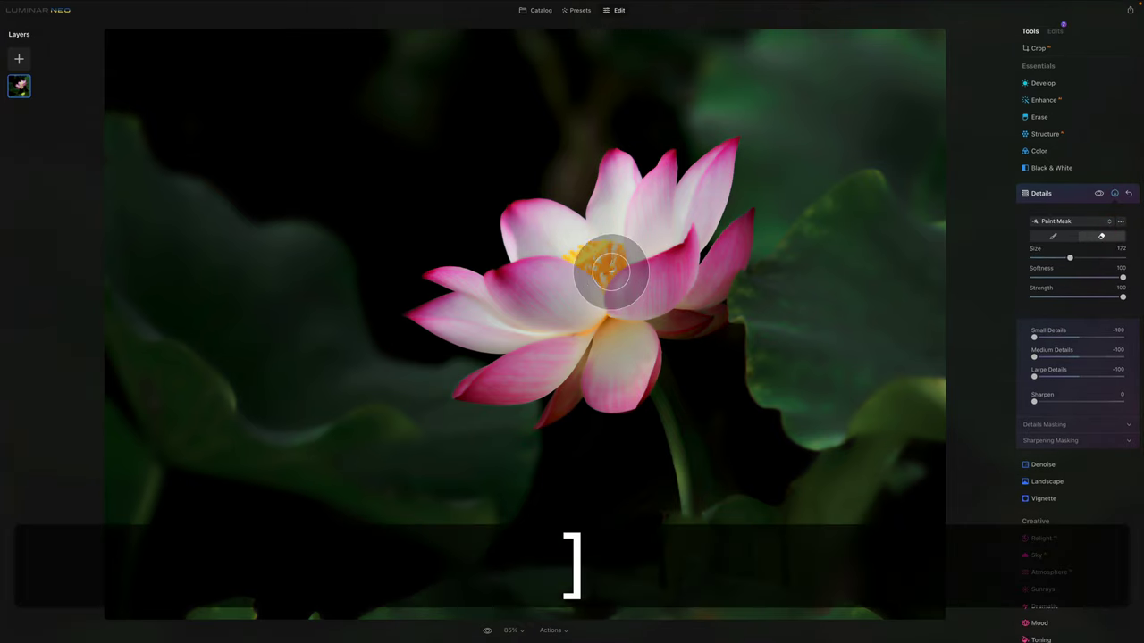
mouse_move(590, 241)
mouse_down()
mouse_move(611, 187)
mouse_move(642, 178)
mouse_move(649, 190)
mouse_move(720, 167)
mouse_move(694, 238)
mouse_move(718, 243)
mouse_move(706, 284)
mouse_move(630, 377)
mouse_move(550, 403)
mouse_move(547, 377)
mouse_move(488, 377)
mouse_move(438, 320)
mouse_move(467, 294)
mouse_move(503, 299)
mouse_move(534, 221)
mouse_move(591, 258)
mouse_move(581, 371)
mouse_move(621, 357)
mouse_move(703, 250)
mouse_up()
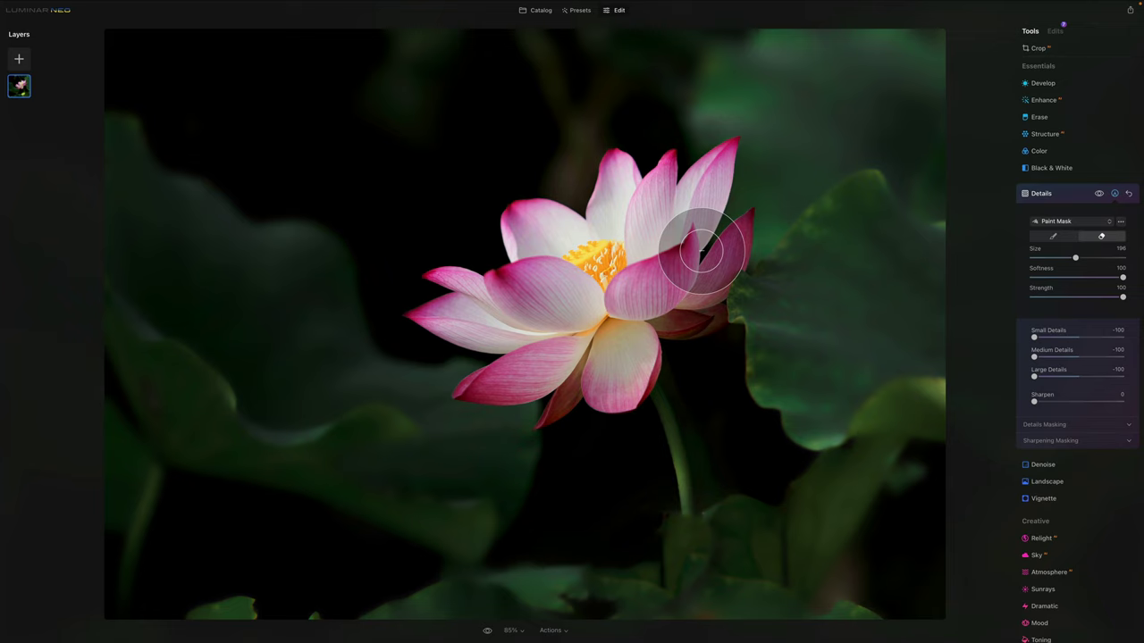
Compare the edited photo with the unedited original twice
click(487, 630)
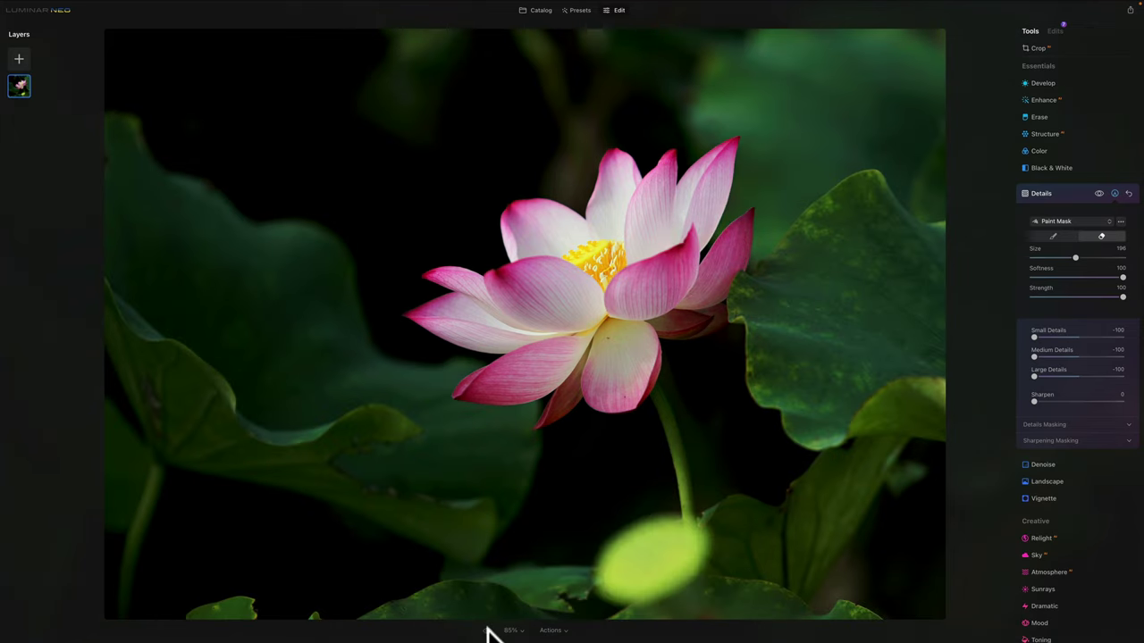
click(487, 630)
click(487, 630)
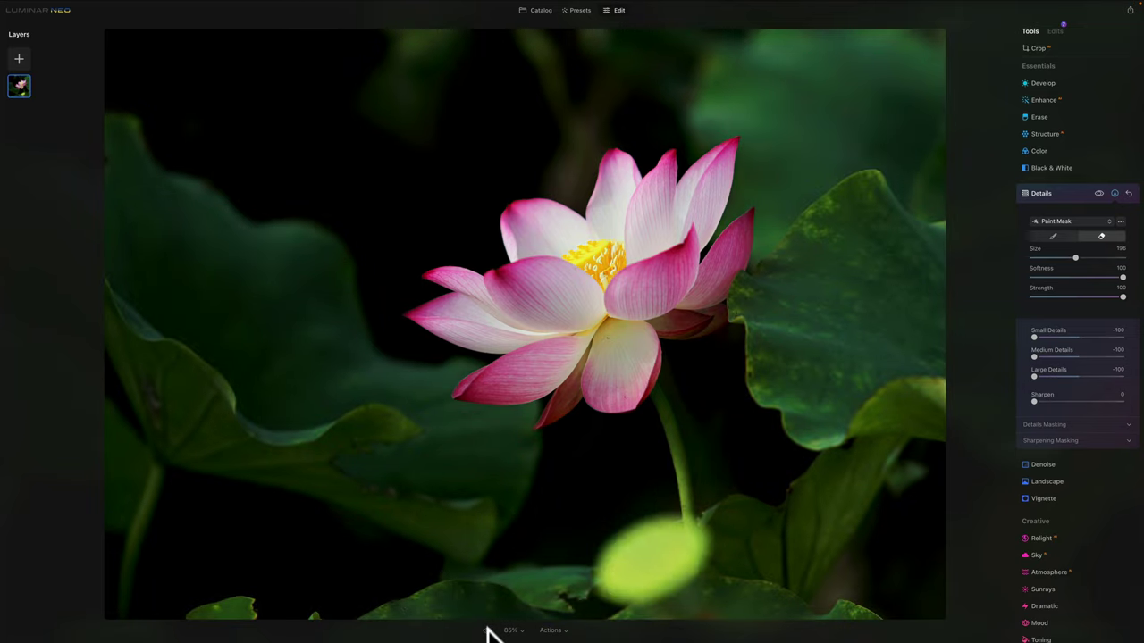
click(487, 630)
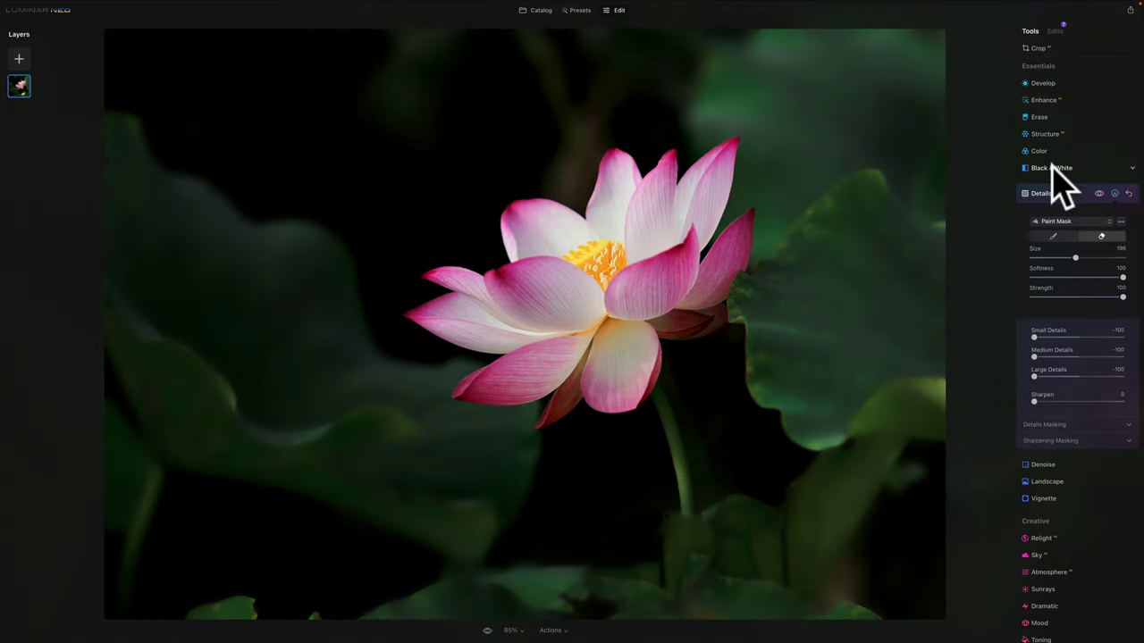
Set Denoise Luminosity and Color noise reduction both to 100
click(1063, 193)
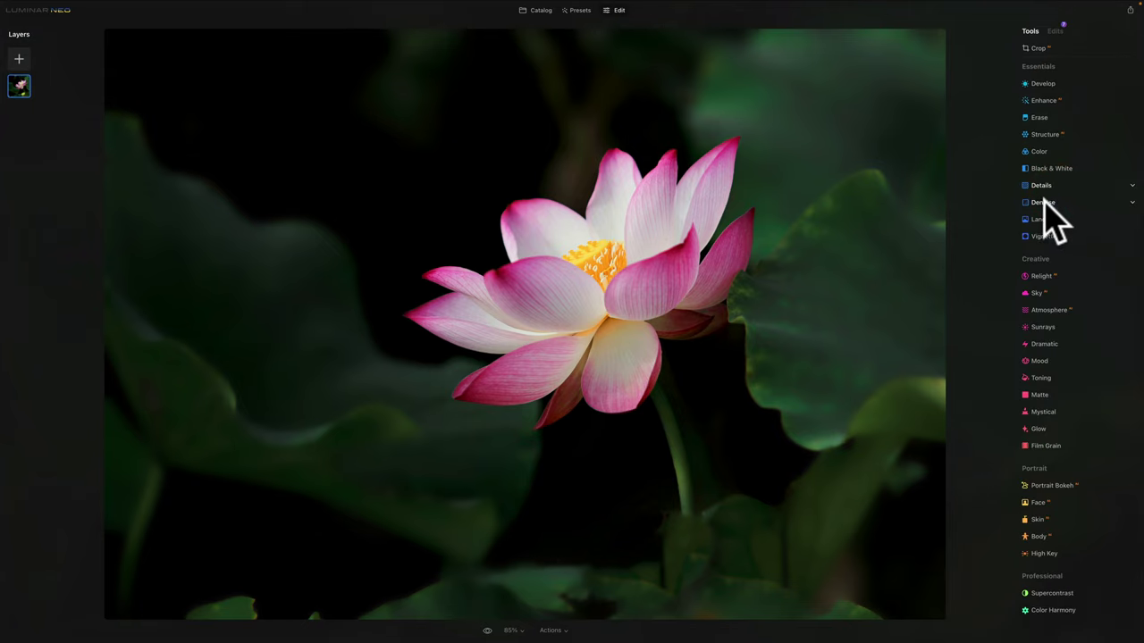
click(1043, 202)
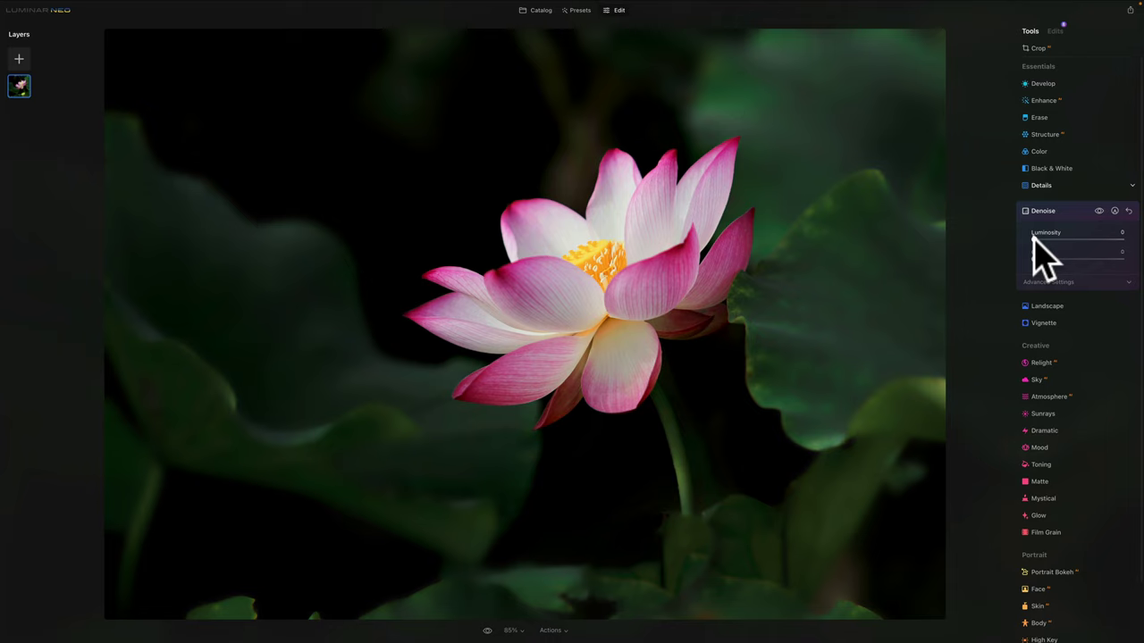
drag(1033, 240, 1119, 237)
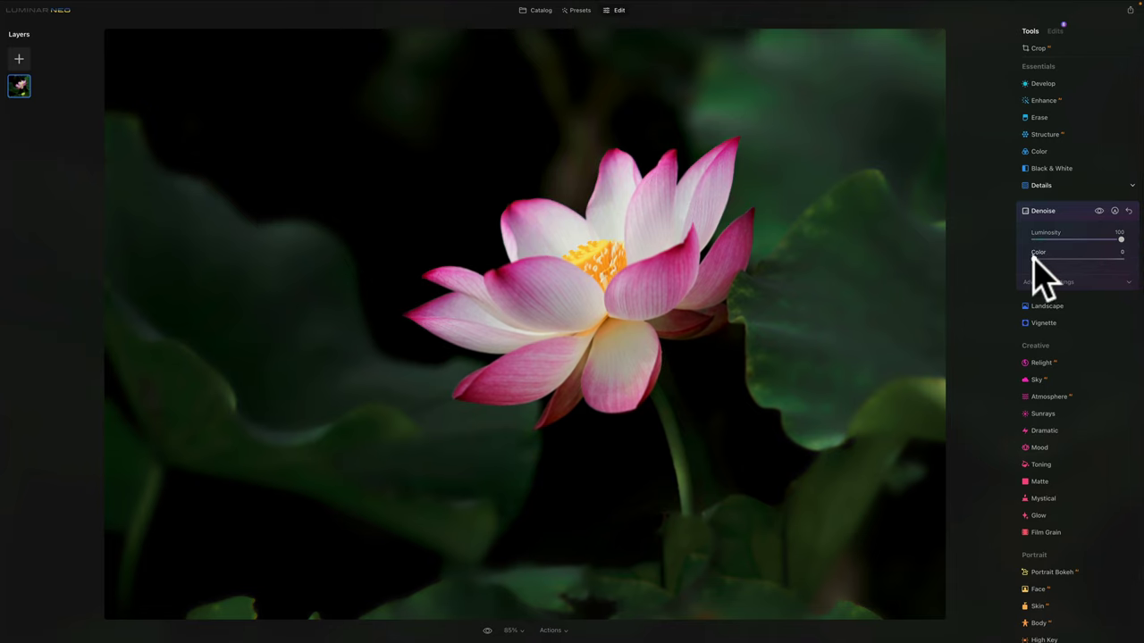
drag(1034, 259, 1141, 263)
Erase the Denoise effect from the lotus with a paint mask, then compare against the original
click(1114, 210)
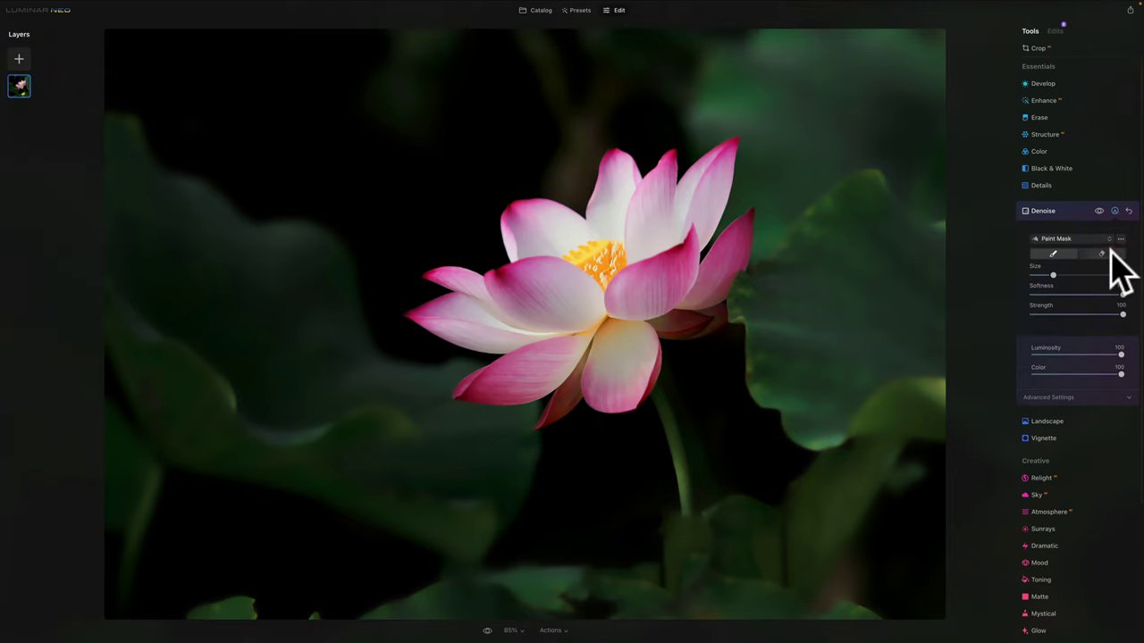
click(1101, 253)
mouse_move(593, 243)
mouse_down()
mouse_move(616, 176)
mouse_move(620, 228)
mouse_move(662, 186)
mouse_move(658, 215)
mouse_move(692, 204)
mouse_move(716, 166)
mouse_move(671, 290)
mouse_move(705, 284)
mouse_move(737, 247)
mouse_move(690, 322)
mouse_move(698, 313)
mouse_move(637, 322)
mouse_move(626, 392)
mouse_move(604, 398)
mouse_move(603, 363)
mouse_move(574, 368)
mouse_move(554, 396)
mouse_move(560, 373)
mouse_move(522, 365)
mouse_move(488, 383)
mouse_move(554, 361)
mouse_move(443, 316)
mouse_move(464, 319)
mouse_move(478, 292)
mouse_move(456, 282)
mouse_move(513, 307)
mouse_move(503, 276)
mouse_move(571, 282)
mouse_move(574, 321)
mouse_move(598, 269)
mouse_move(654, 261)
mouse_move(630, 318)
mouse_move(558, 313)
mouse_move(570, 239)
mouse_move(523, 227)
mouse_move(530, 258)
mouse_move(548, 266)
mouse_move(604, 260)
mouse_move(651, 246)
mouse_move(684, 206)
mouse_move(669, 263)
mouse_move(647, 296)
mouse_move(607, 303)
mouse_move(602, 336)
mouse_move(631, 282)
mouse_up()
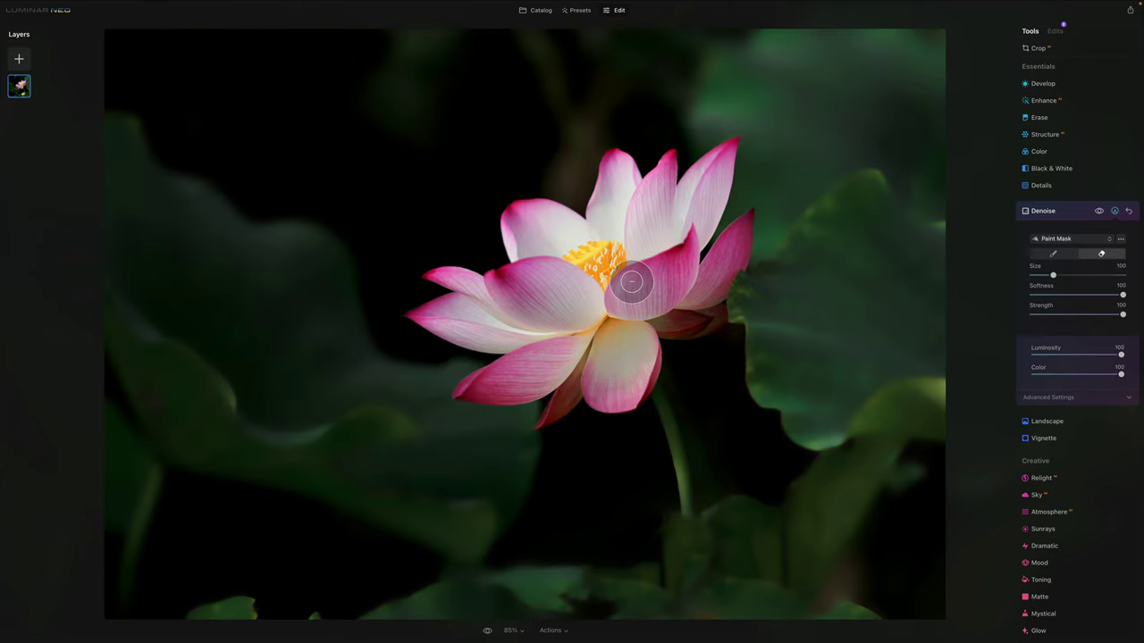
click(488, 631)
click(488, 630)
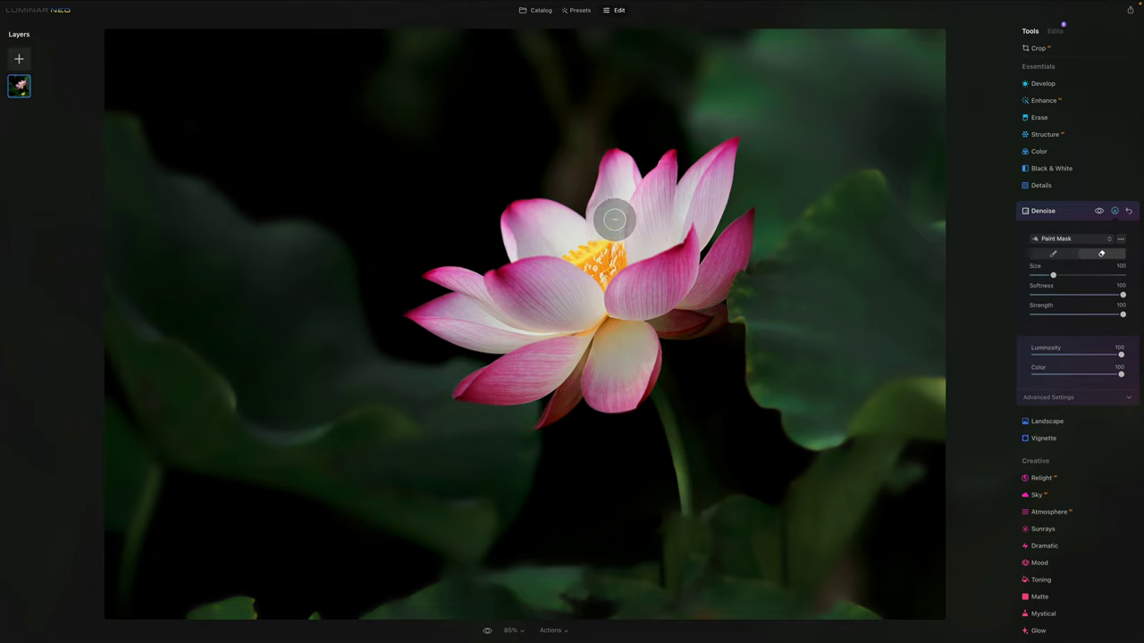
Raise Supercontrast Highlights Contrast to 59
click(1059, 207)
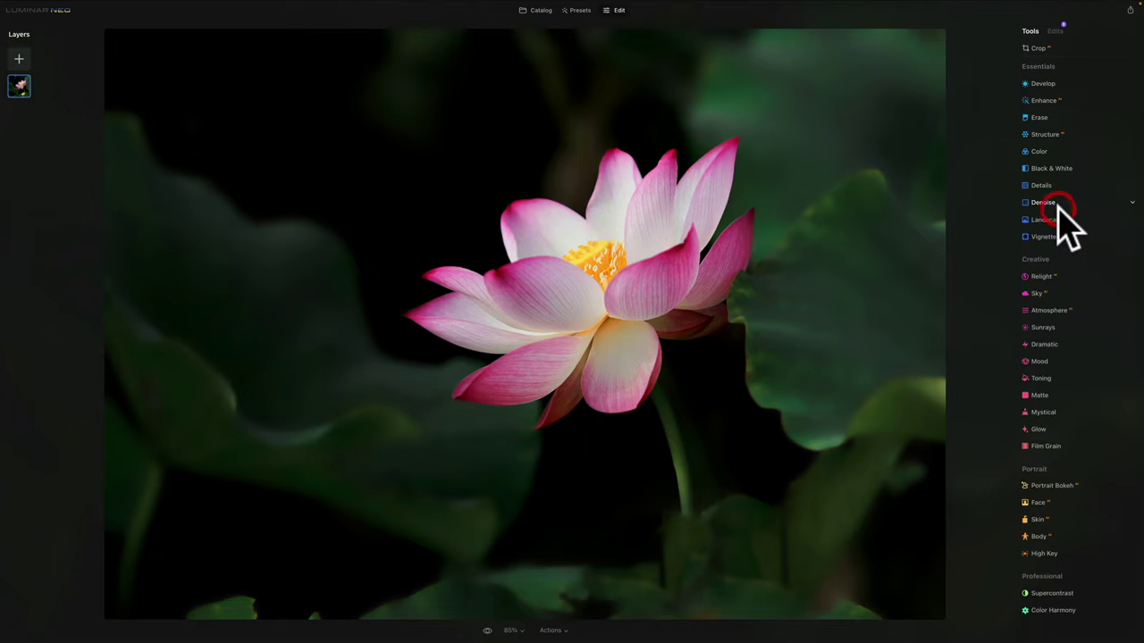
click(1071, 593)
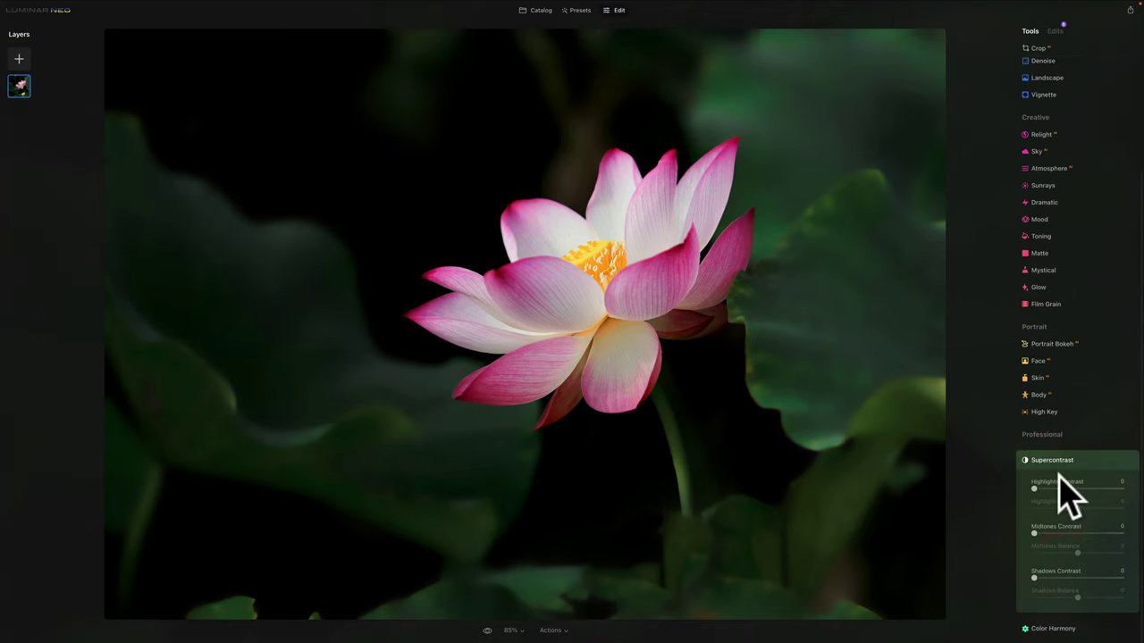
drag(1037, 490, 1095, 491)
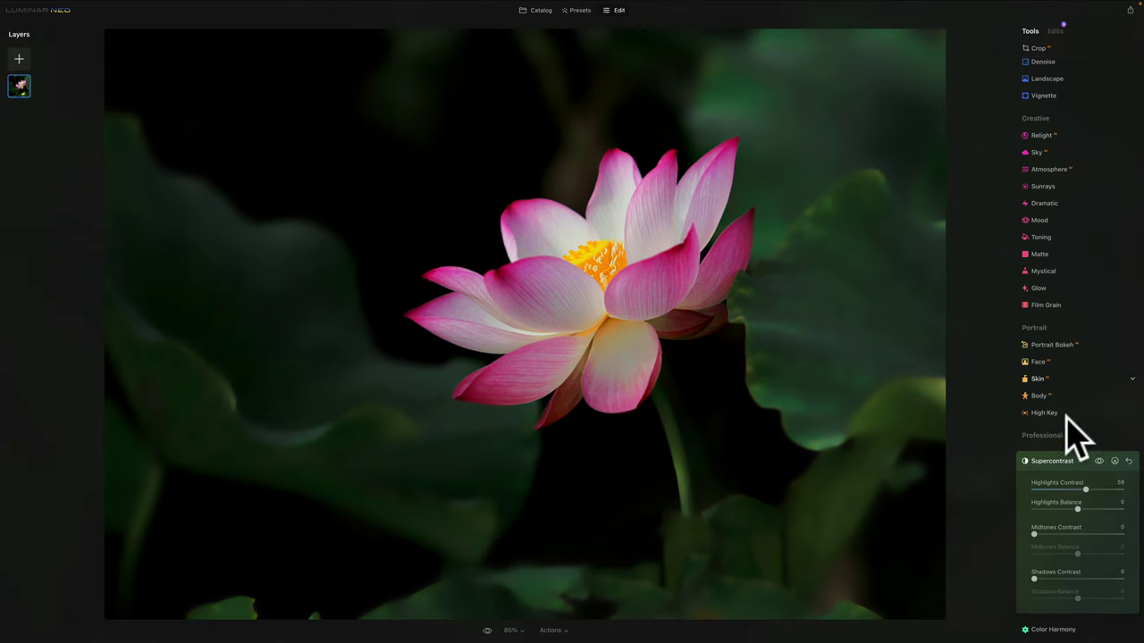
click(1064, 461)
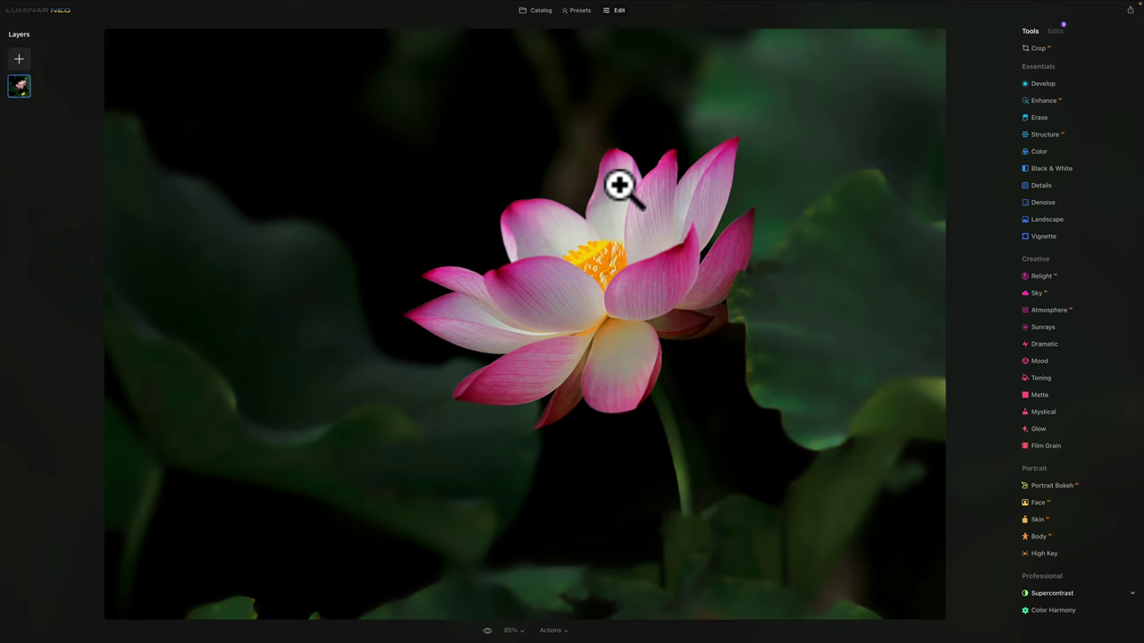
Zoom the photo to 100% and exit full-screen mode with Ctrl+Cmd+F
click(603, 330)
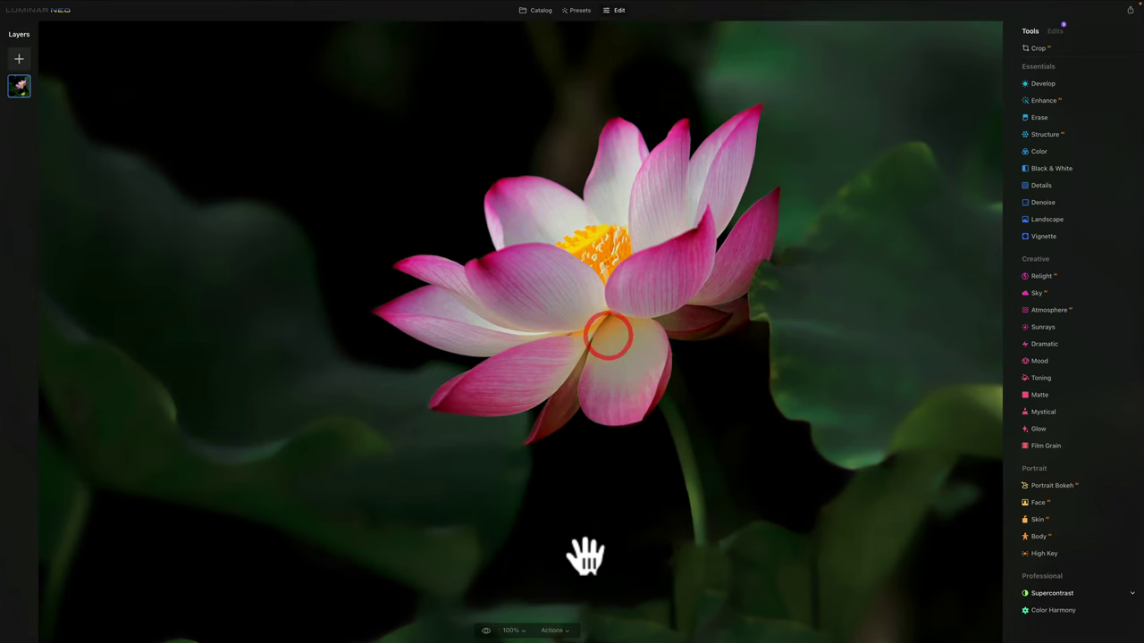
key(ctrl+super)
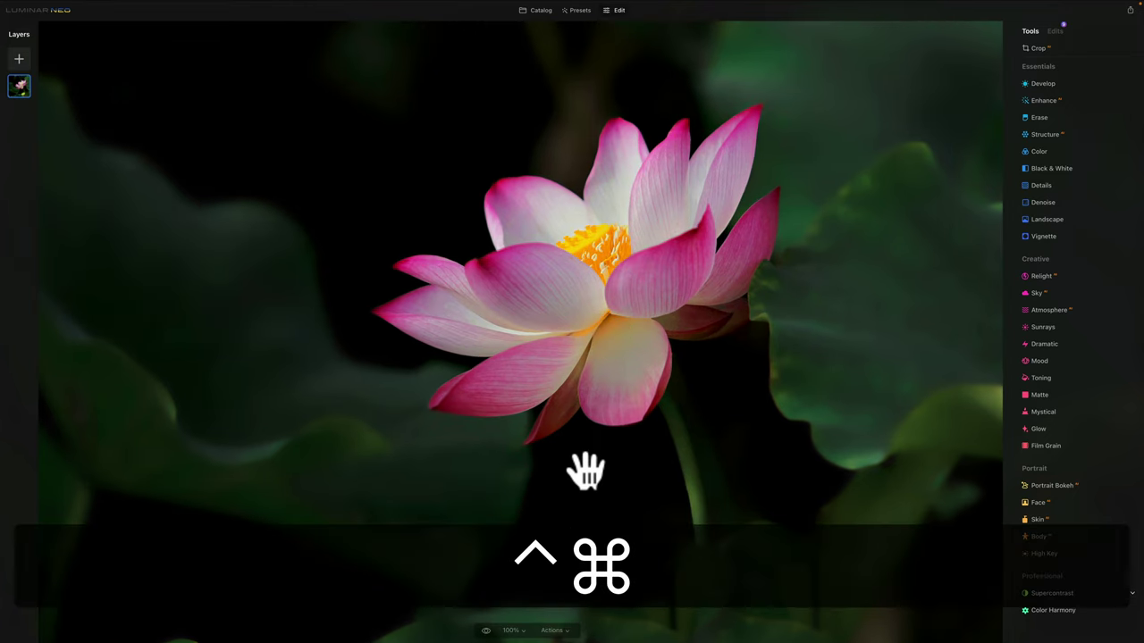
key(ctrl+super+f)
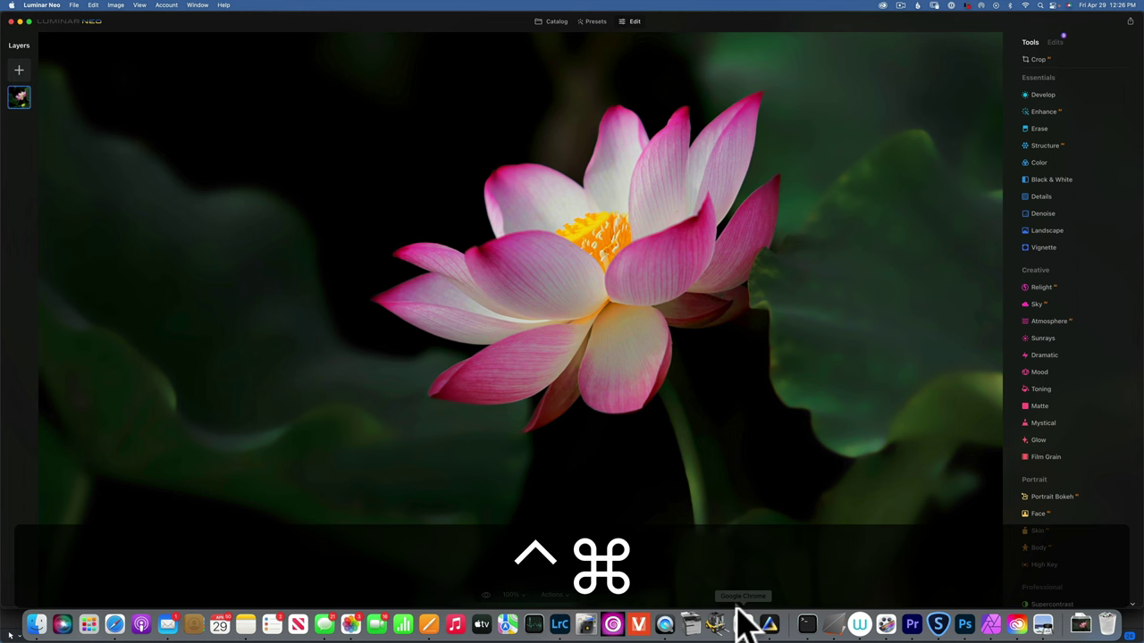
Switch to Adobe Photoshop with the canoe photo open
click(965, 626)
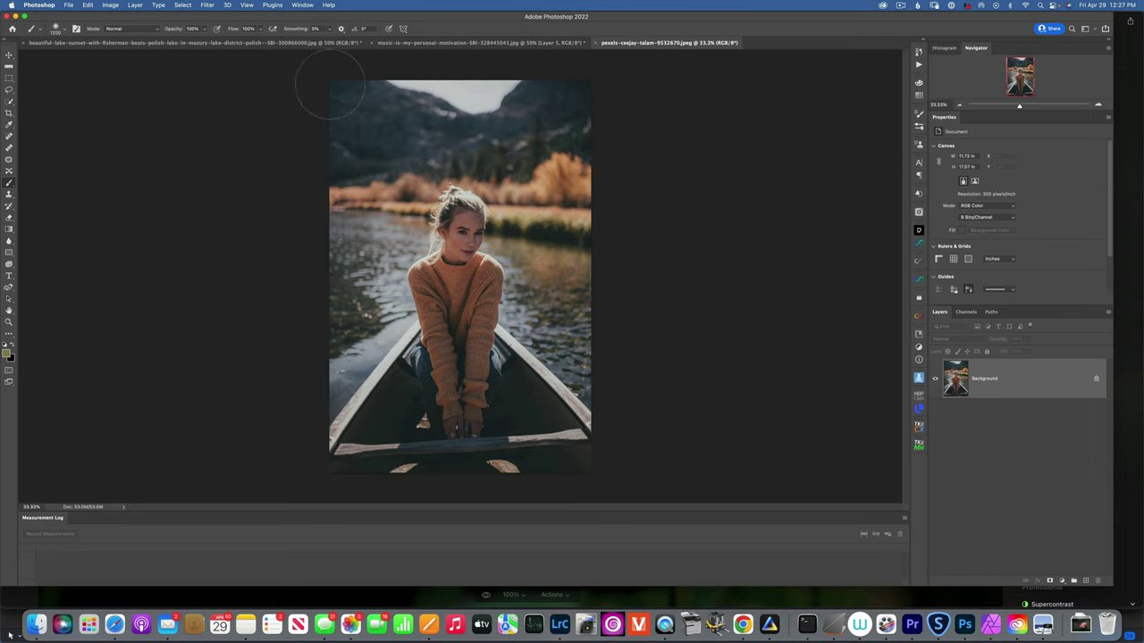
Apply a Gaussian Blur of about 576.7 pixels radius to the canoe photo
click(207, 6)
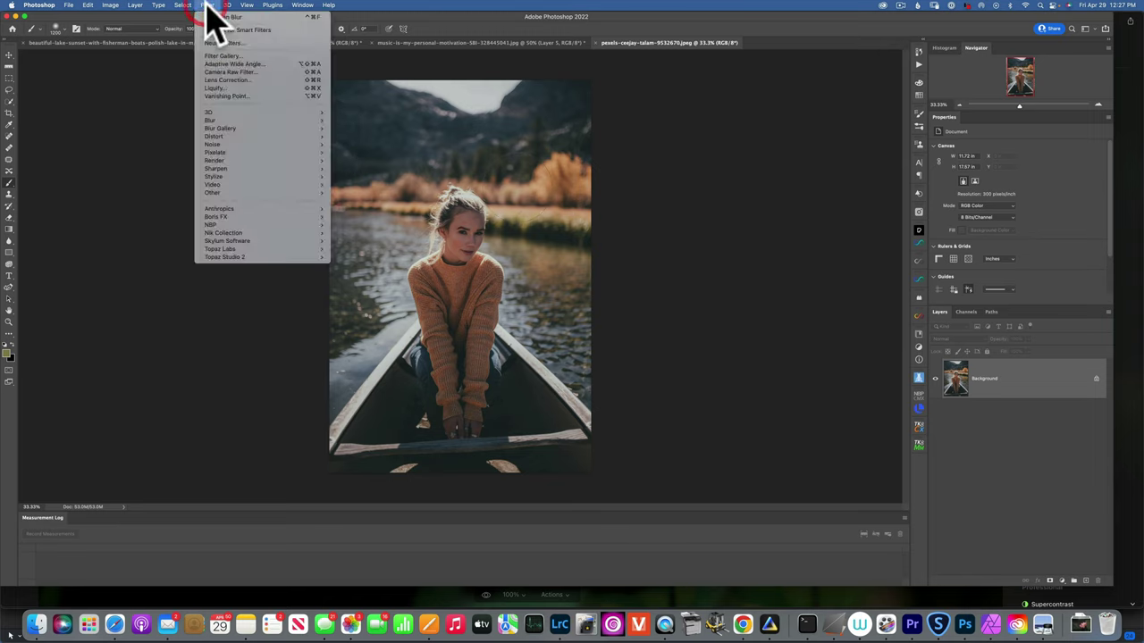
mouse_move(227, 121)
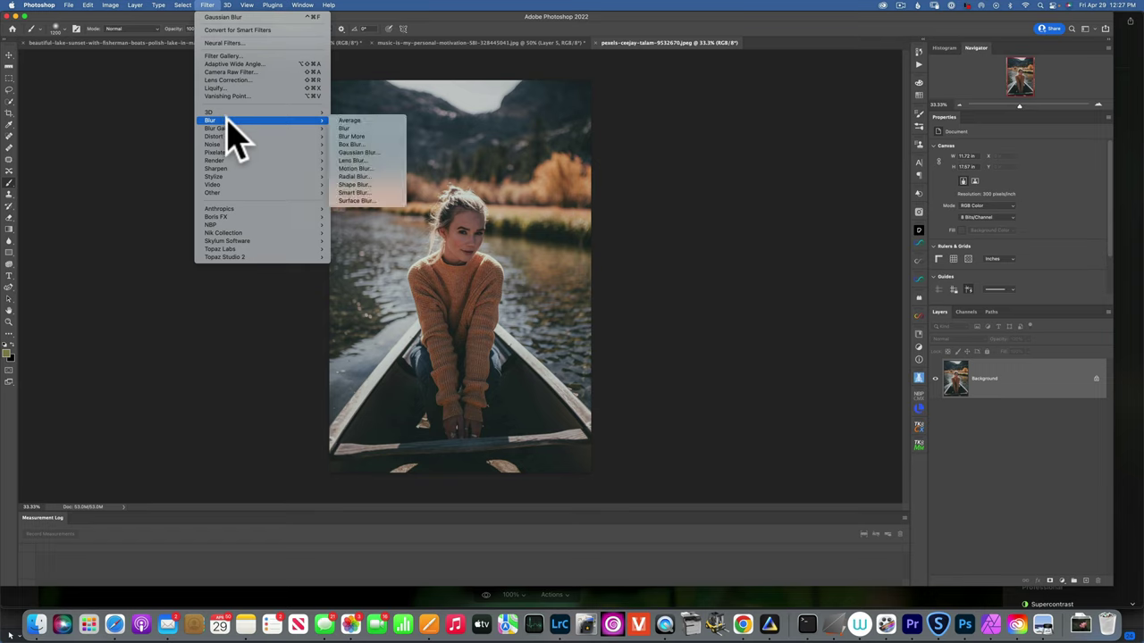
click(370, 153)
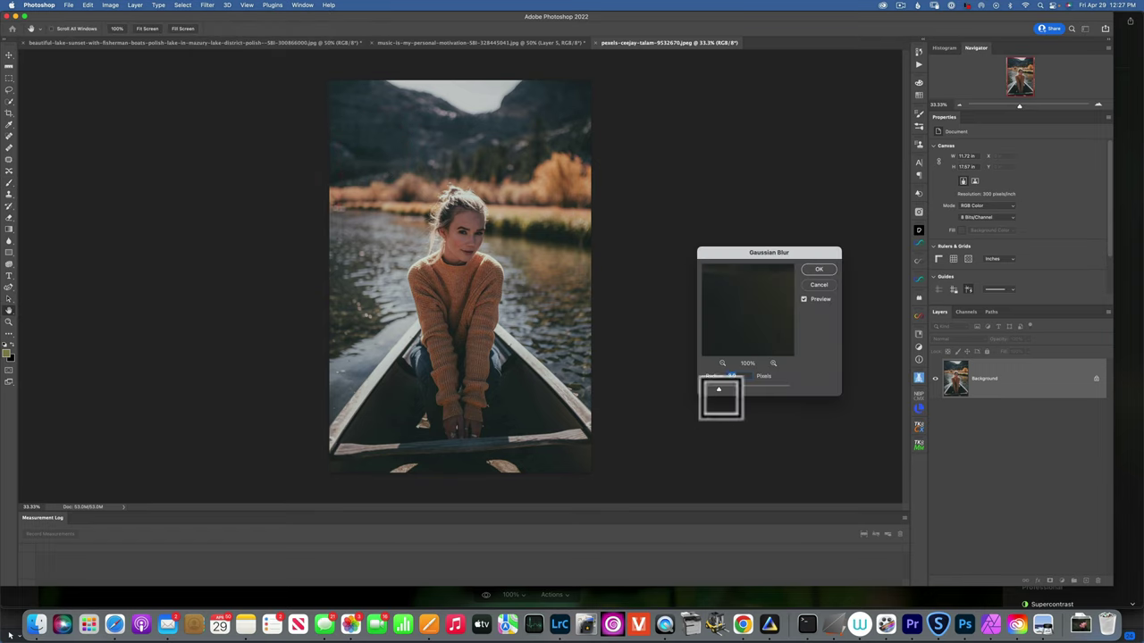
click(719, 390)
drag(720, 391, 781, 388)
click(757, 390)
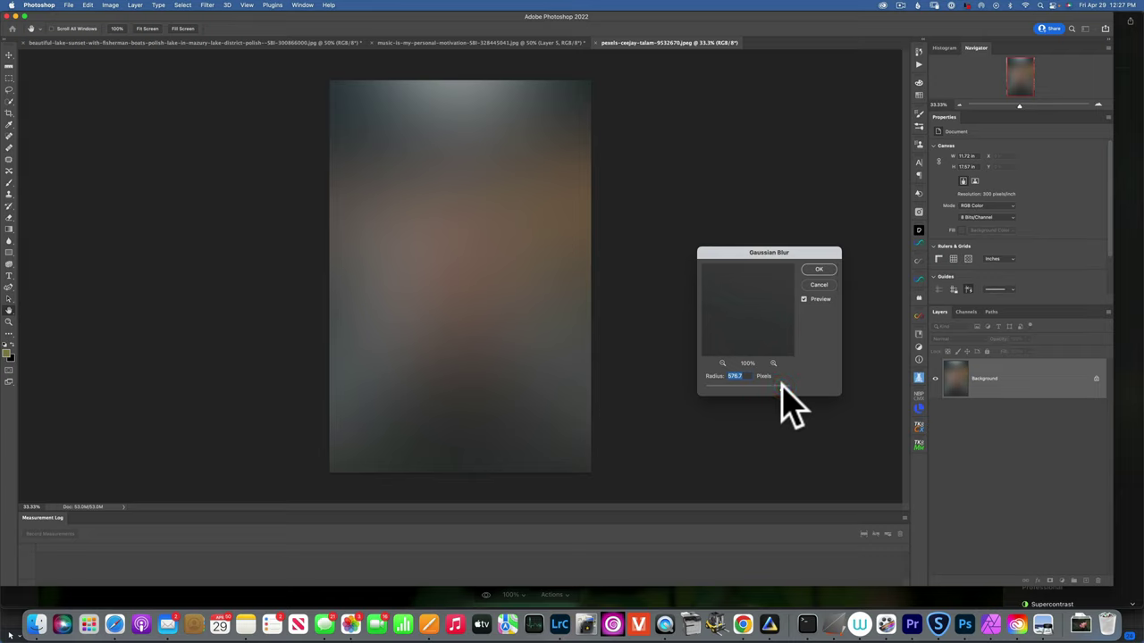
click(819, 270)
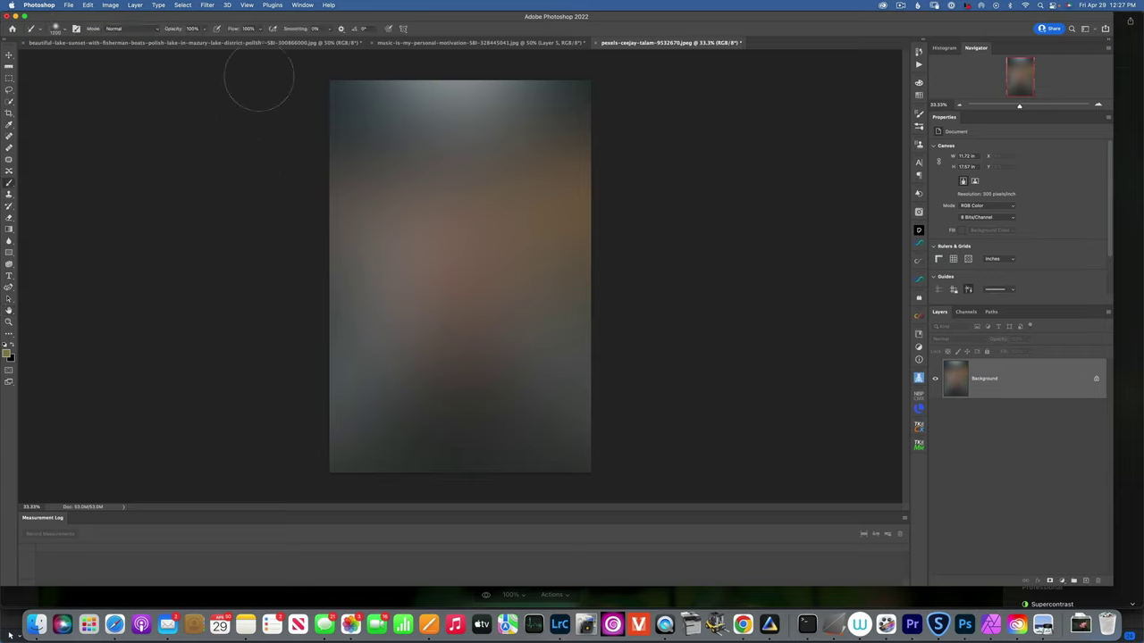
Save the blurred photo as a maximum-quality JPEG in Downloads and return to Luminar Neo
click(69, 5)
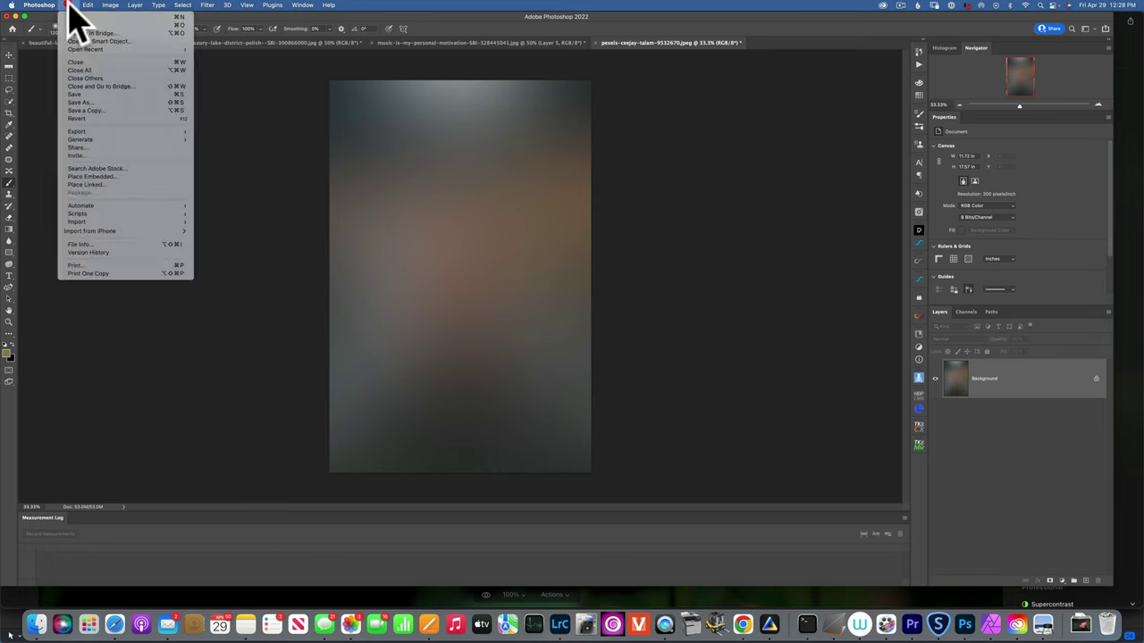
click(93, 102)
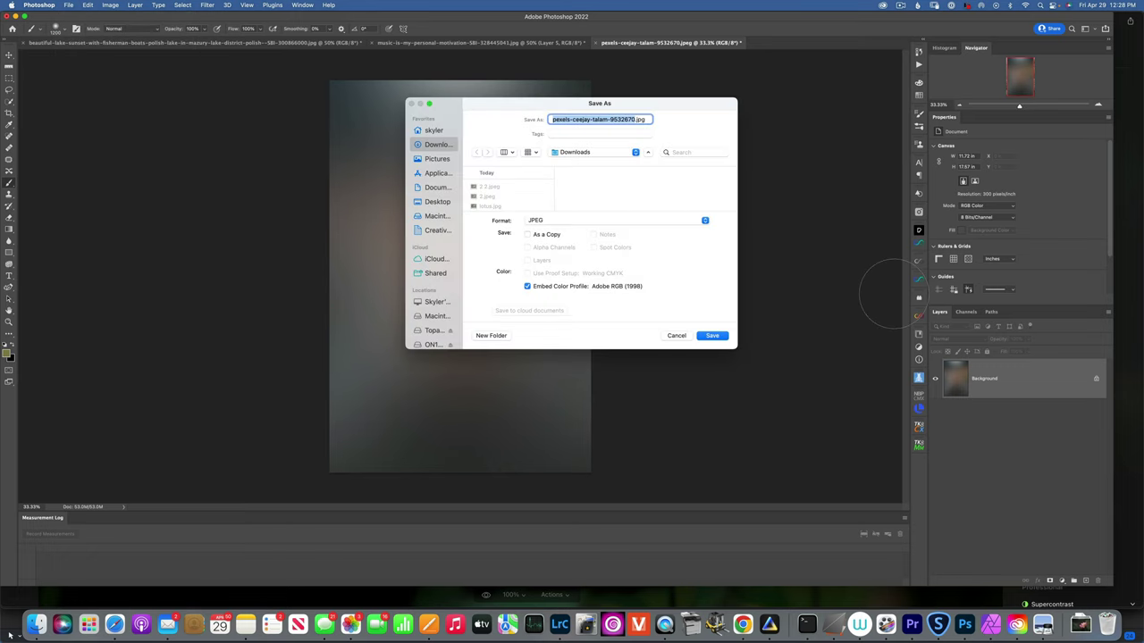
click(635, 152)
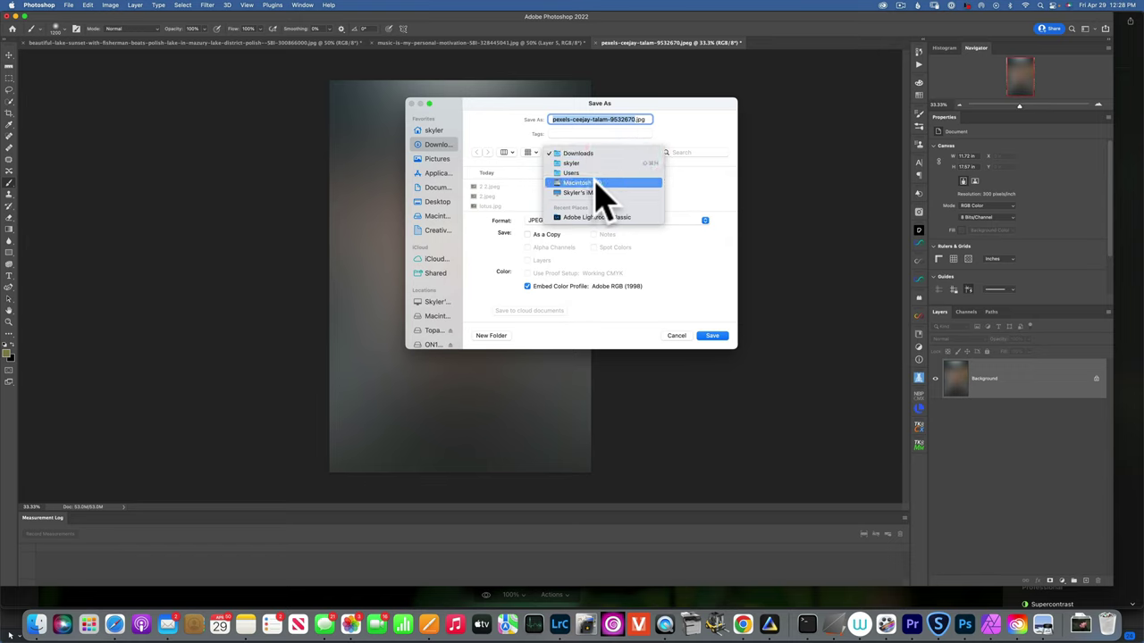
click(585, 154)
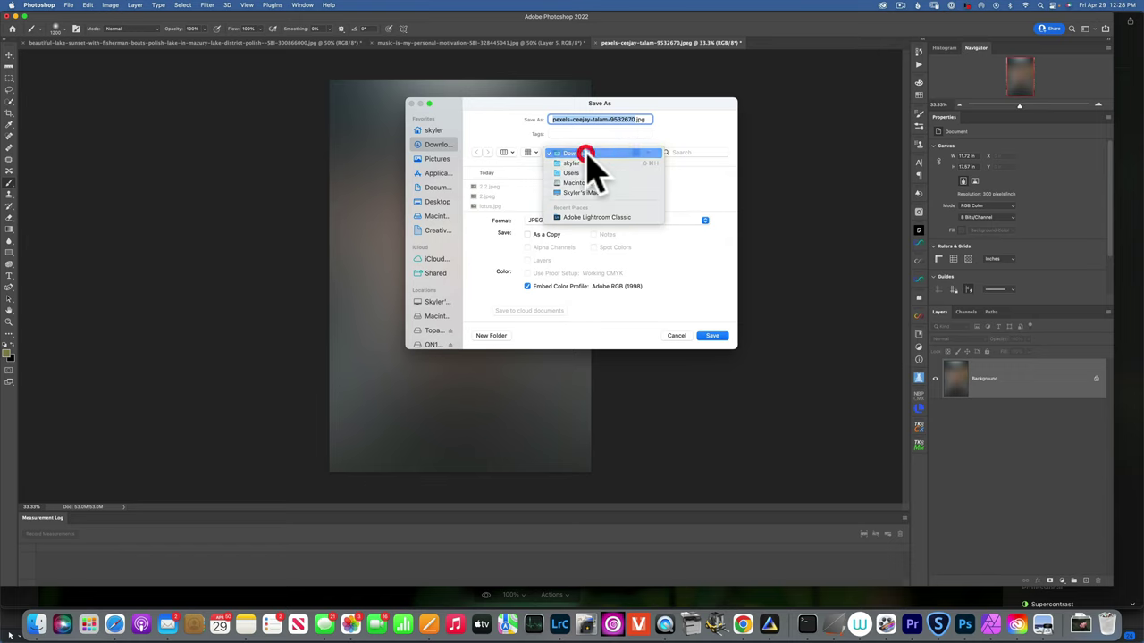
click(718, 340)
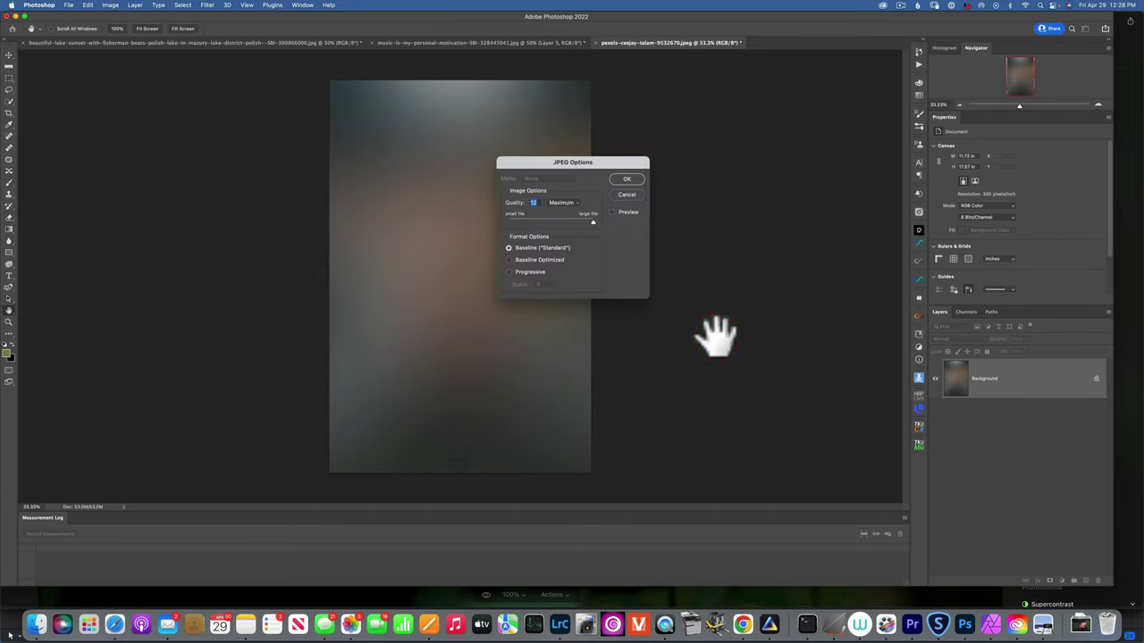
click(631, 179)
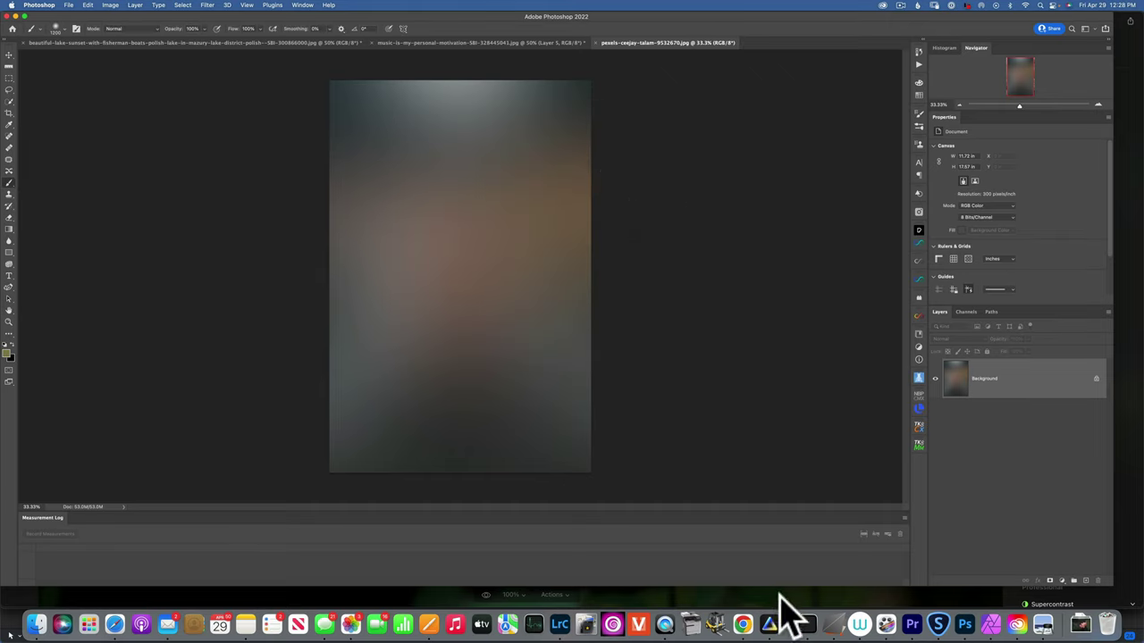
click(770, 625)
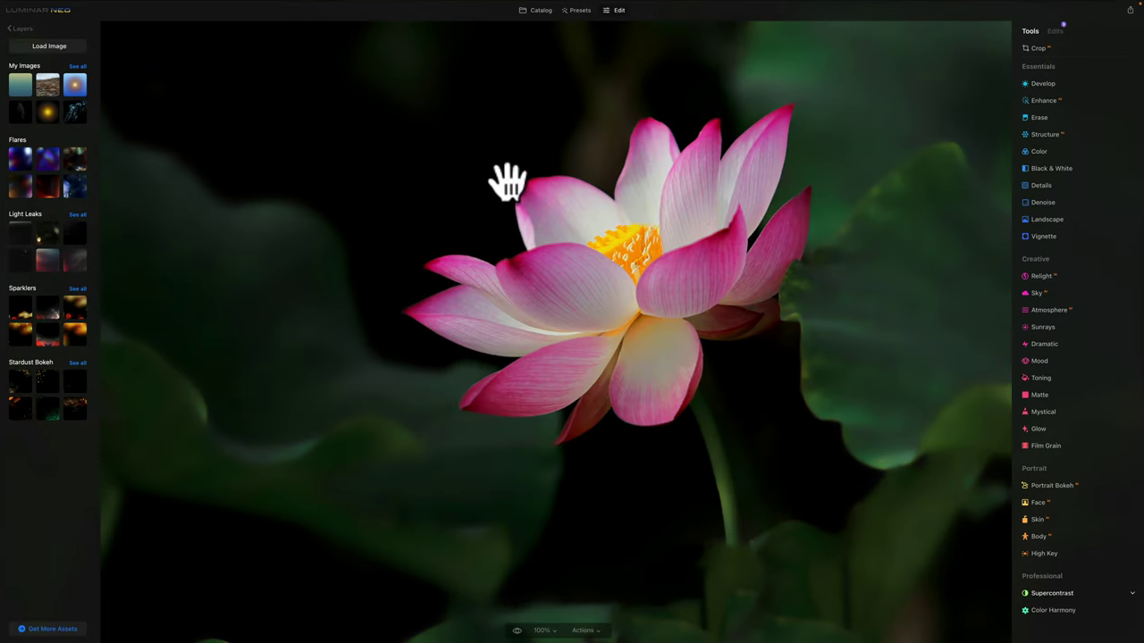
Load the blurred canoe JPEG from Downloads and add it as an image layer over the lotus
click(49, 45)
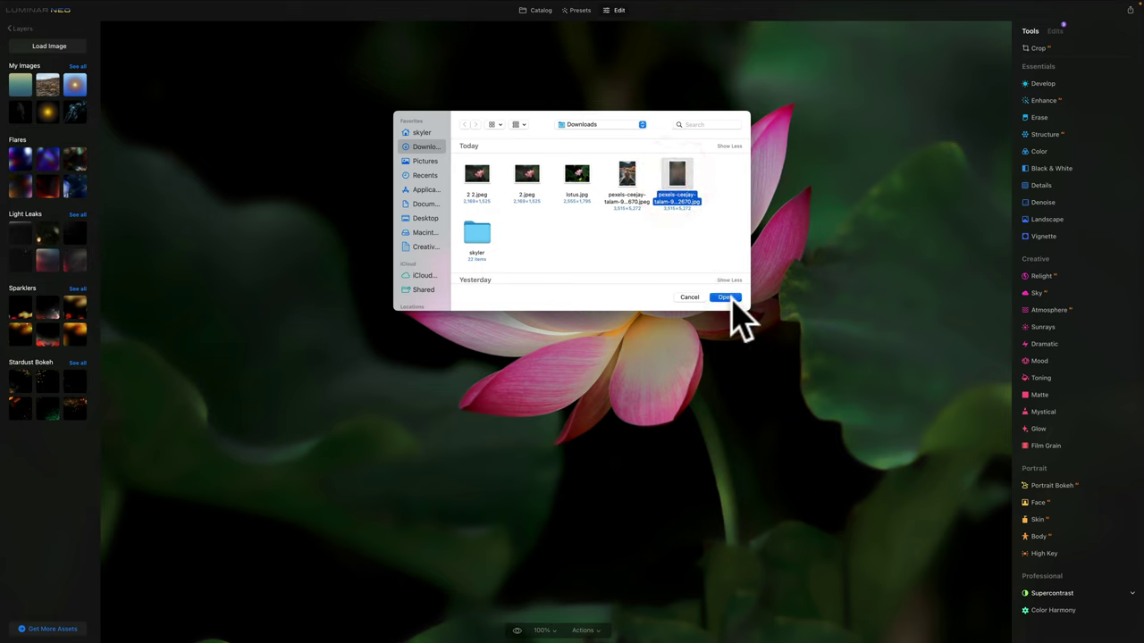
click(727, 298)
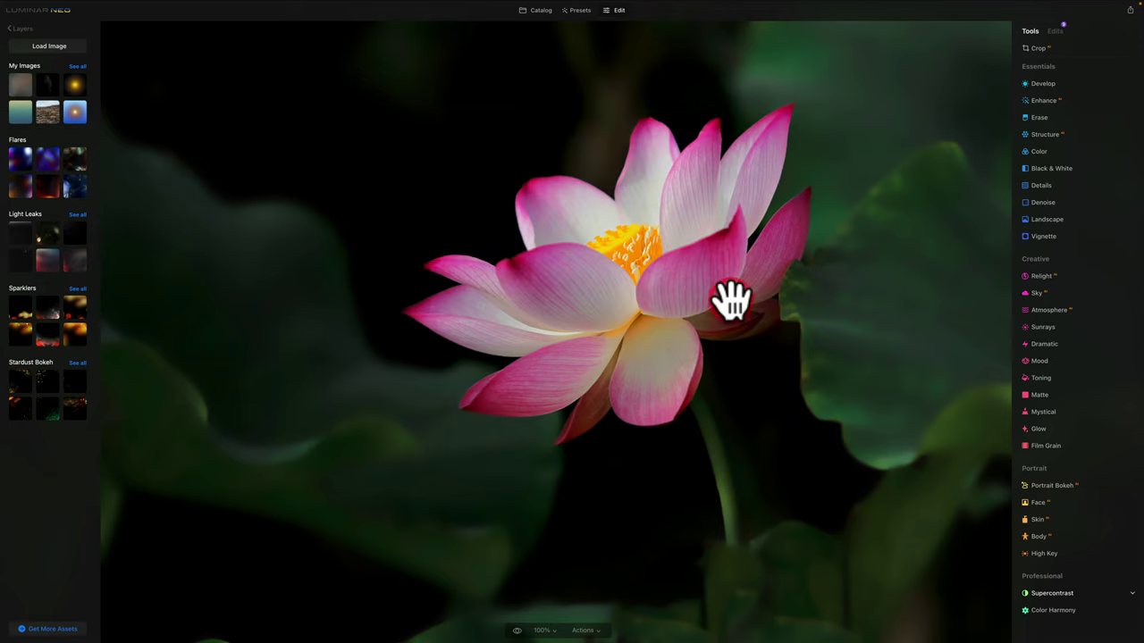
click(21, 88)
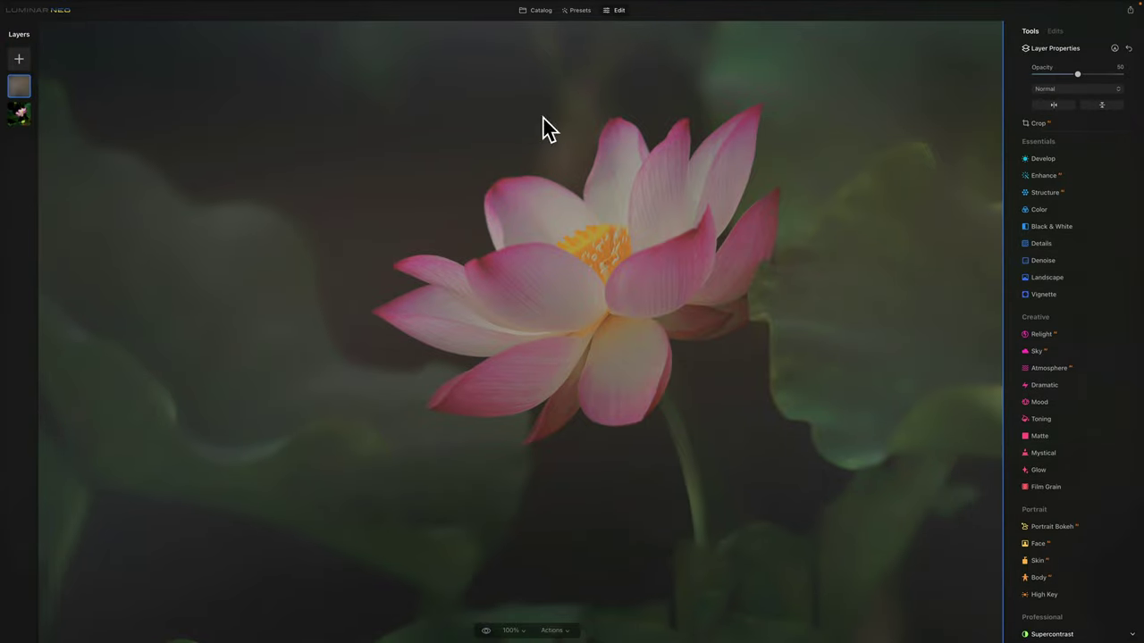
Set the blurred layer's blend mode to Screen and its opacity to 46
click(1079, 74)
drag(1079, 74, 1135, 79)
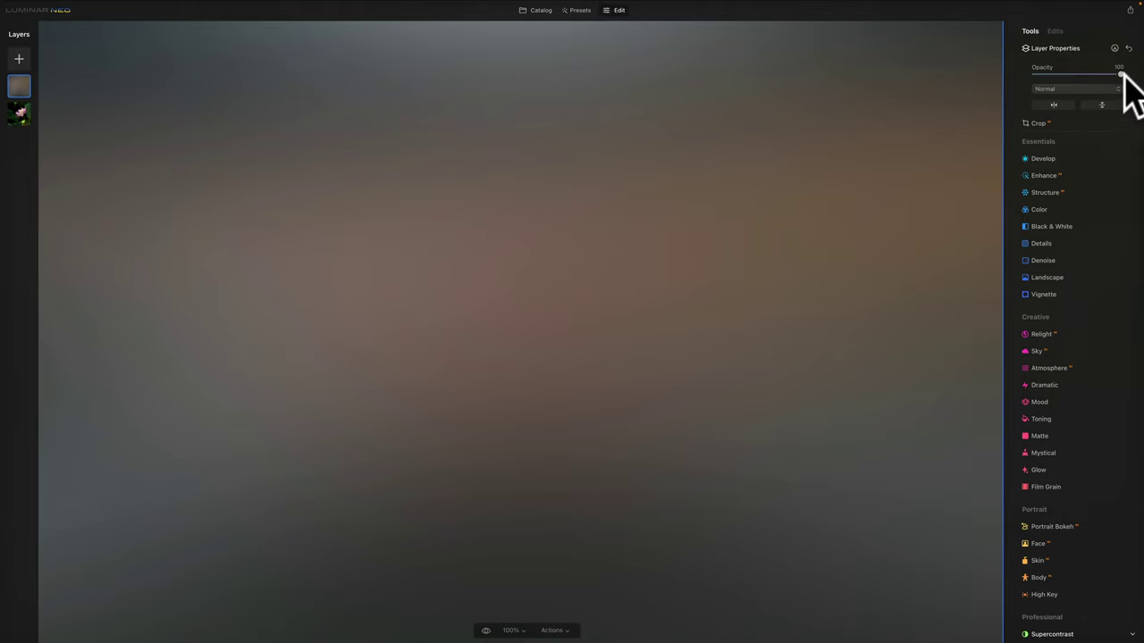
click(1072, 89)
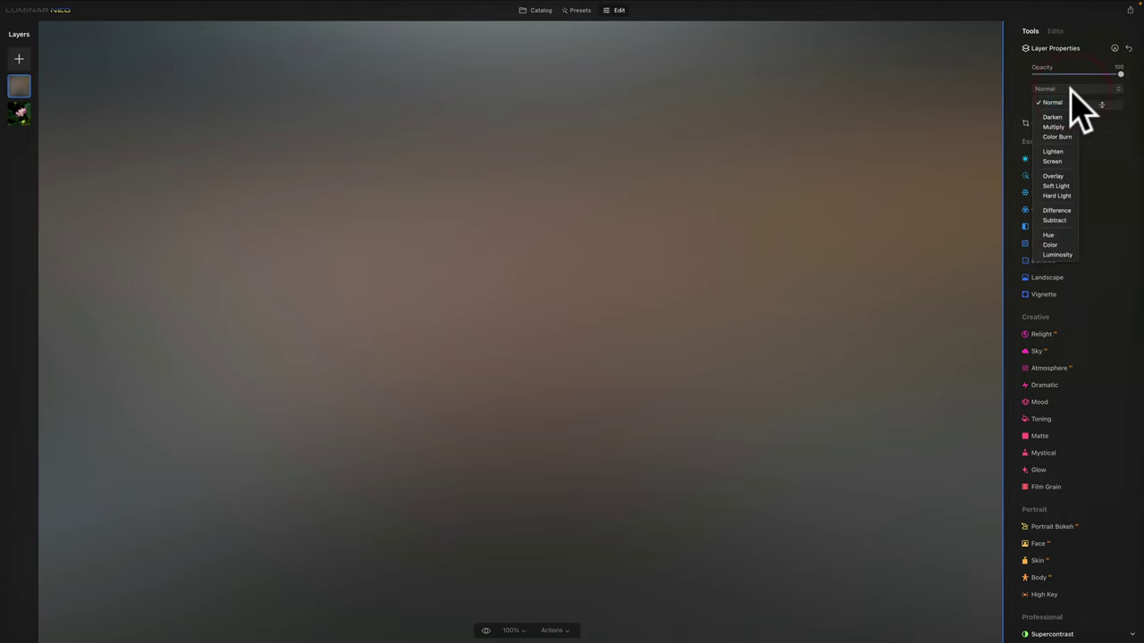
click(1064, 161)
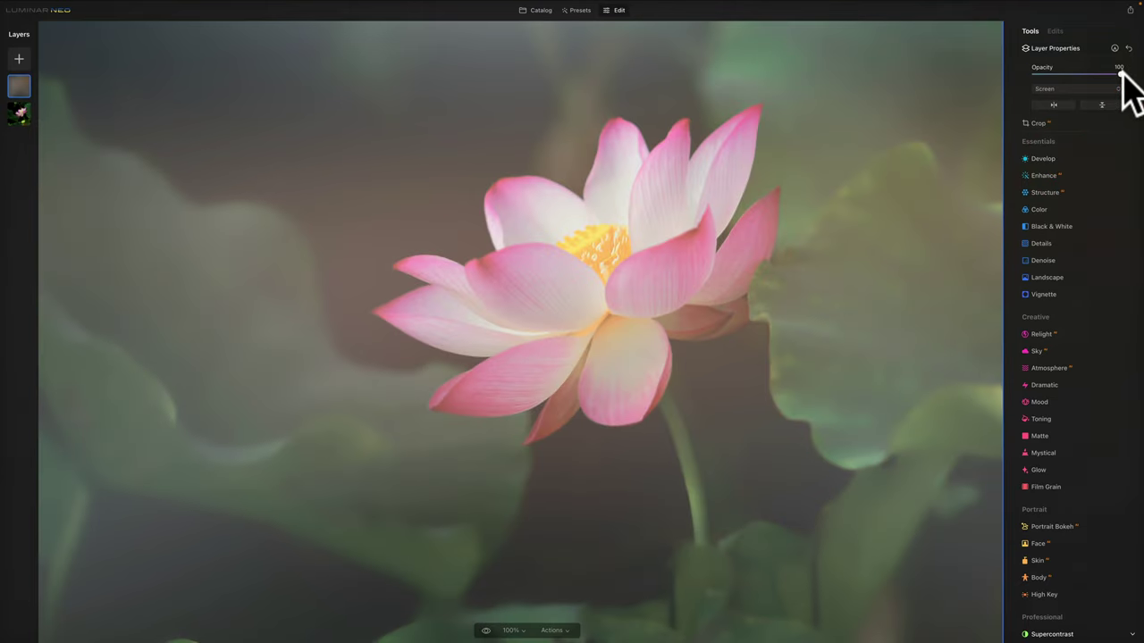
drag(1120, 69, 1074, 71)
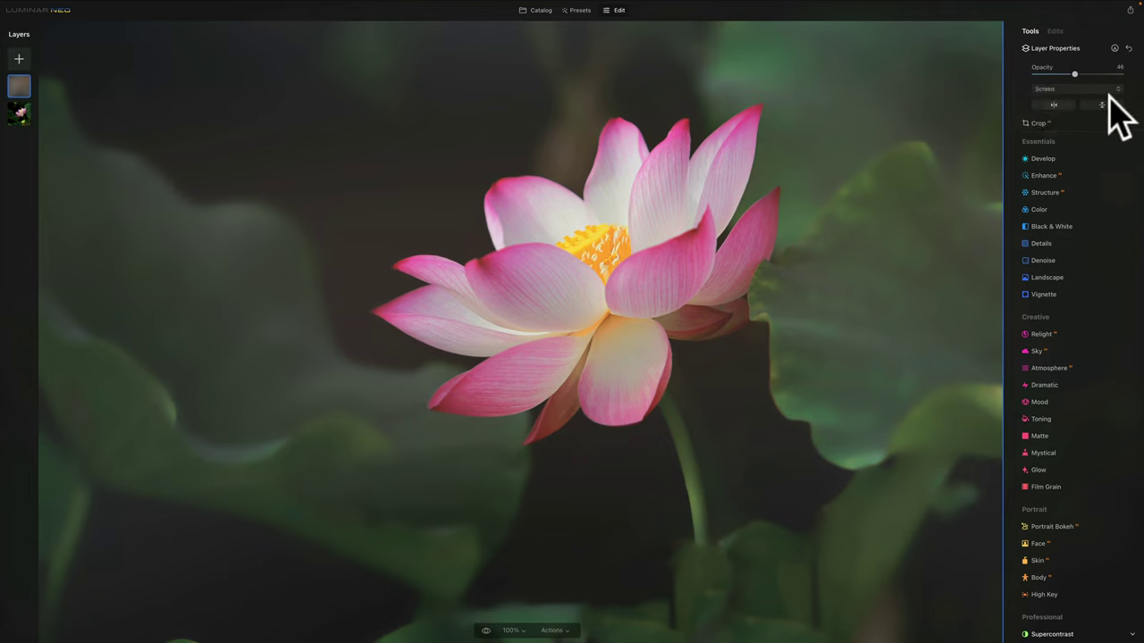
Add a paint mask to the Screen layer and erase it from the lotus petals with a size-52 brush
click(1114, 48)
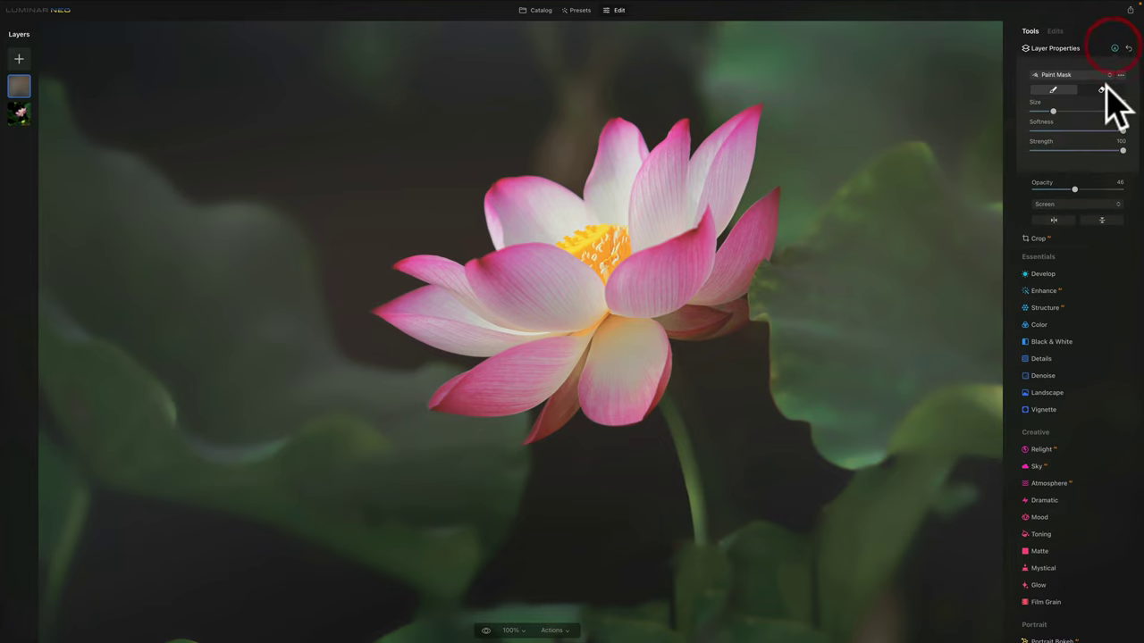
click(1102, 89)
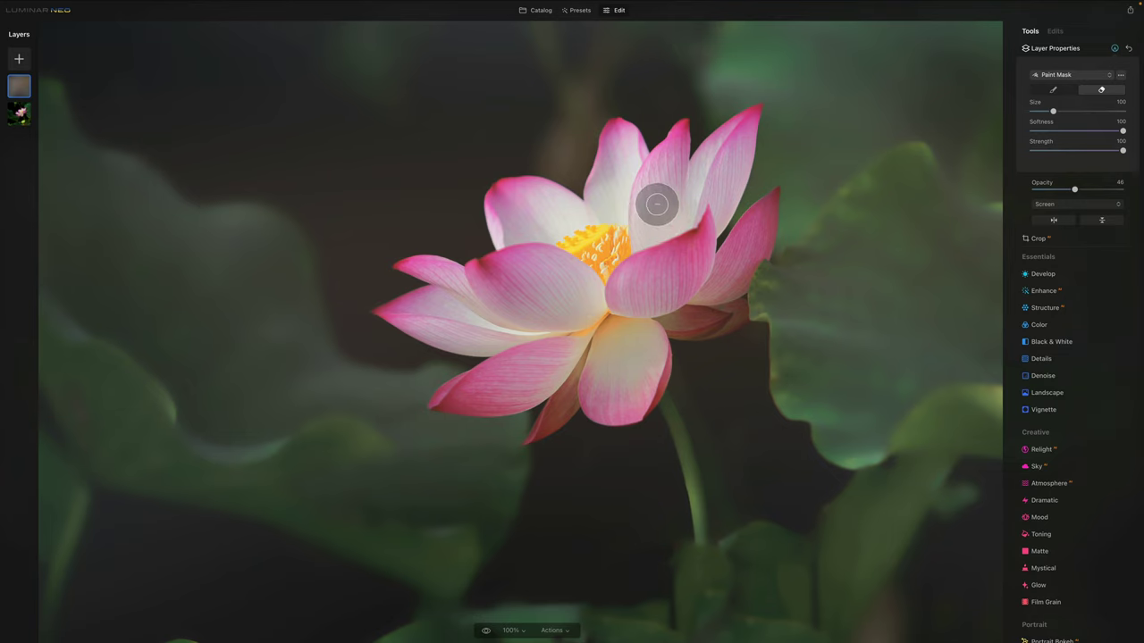
mouse_move(656, 205)
mouse_down()
mouse_move(667, 164)
mouse_move(668, 211)
mouse_move(692, 196)
mouse_move(700, 165)
mouse_move(747, 122)
mouse_move(733, 186)
mouse_move(694, 235)
mouse_move(730, 158)
mouse_move(658, 245)
mouse_move(651, 171)
mouse_move(620, 132)
mouse_move(596, 202)
mouse_move(624, 202)
mouse_move(610, 194)
mouse_move(560, 217)
mouse_move(515, 200)
mouse_move(504, 268)
mouse_move(469, 299)
mouse_move(421, 314)
mouse_move(539, 354)
mouse_move(577, 351)
mouse_move(487, 393)
mouse_move(629, 332)
mouse_move(607, 377)
mouse_move(607, 399)
mouse_move(627, 394)
mouse_move(643, 377)
mouse_move(650, 308)
mouse_move(638, 285)
mouse_move(607, 289)
mouse_move(691, 252)
mouse_move(541, 289)
mouse_move(539, 265)
mouse_move(488, 319)
mouse_move(603, 309)
mouse_move(590, 301)
mouse_move(638, 248)
mouse_up()
key([)
key([)
key(bracketright)
key(bracketleft)
key(bracketleft)
key(bracketleft)
key(bracketleft)
key(bracketleft)
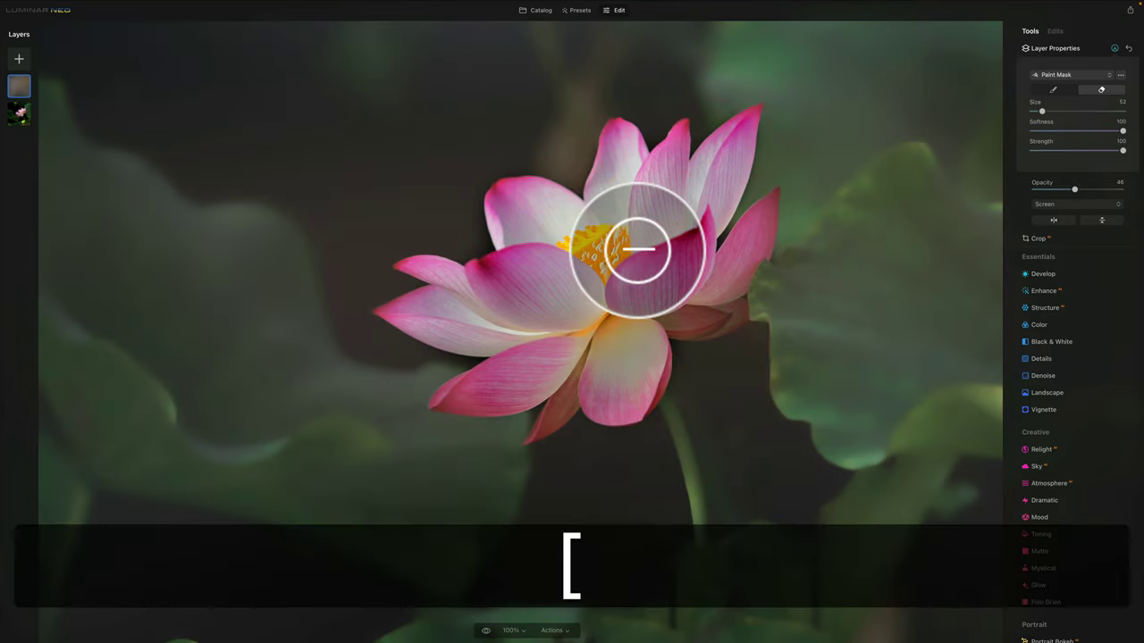
mouse_move(500, 383)
mouse_down()
mouse_move(447, 401)
mouse_move(571, 372)
mouse_move(554, 414)
mouse_move(574, 386)
mouse_up()
mouse_move(401, 306)
mouse_down()
mouse_move(437, 304)
mouse_move(411, 306)
mouse_up()
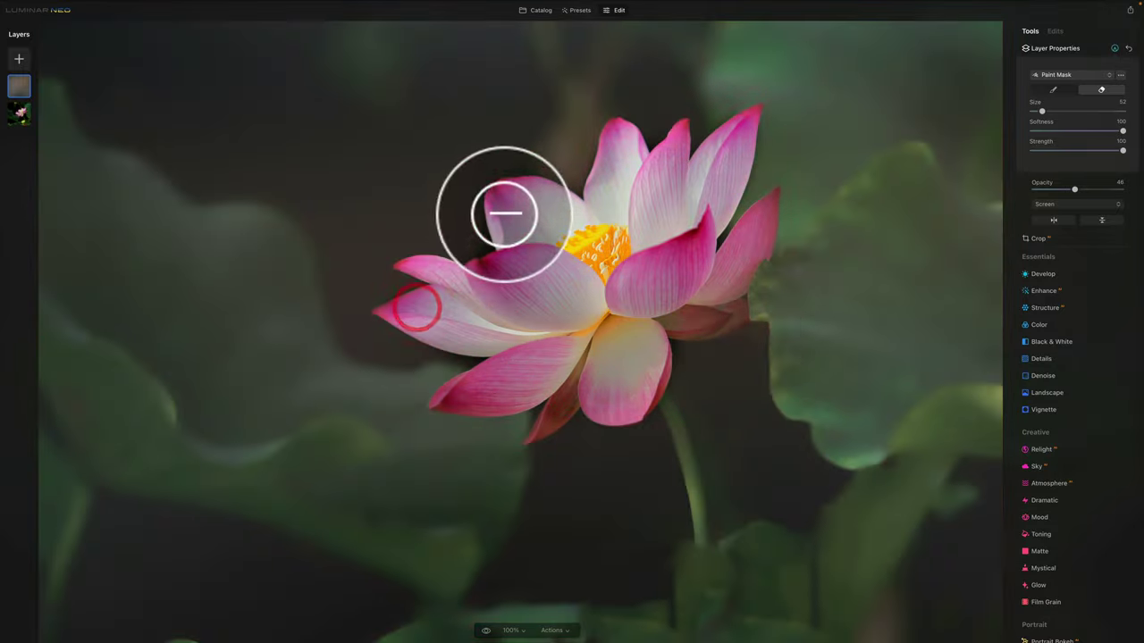
mouse_move(759, 226)
mouse_down()
mouse_move(727, 287)
mouse_move(697, 295)
mouse_move(750, 249)
mouse_move(710, 268)
mouse_move(764, 209)
mouse_up()
mouse_move(671, 312)
mouse_down()
mouse_move(716, 312)
mouse_move(667, 325)
mouse_move(635, 313)
mouse_up()
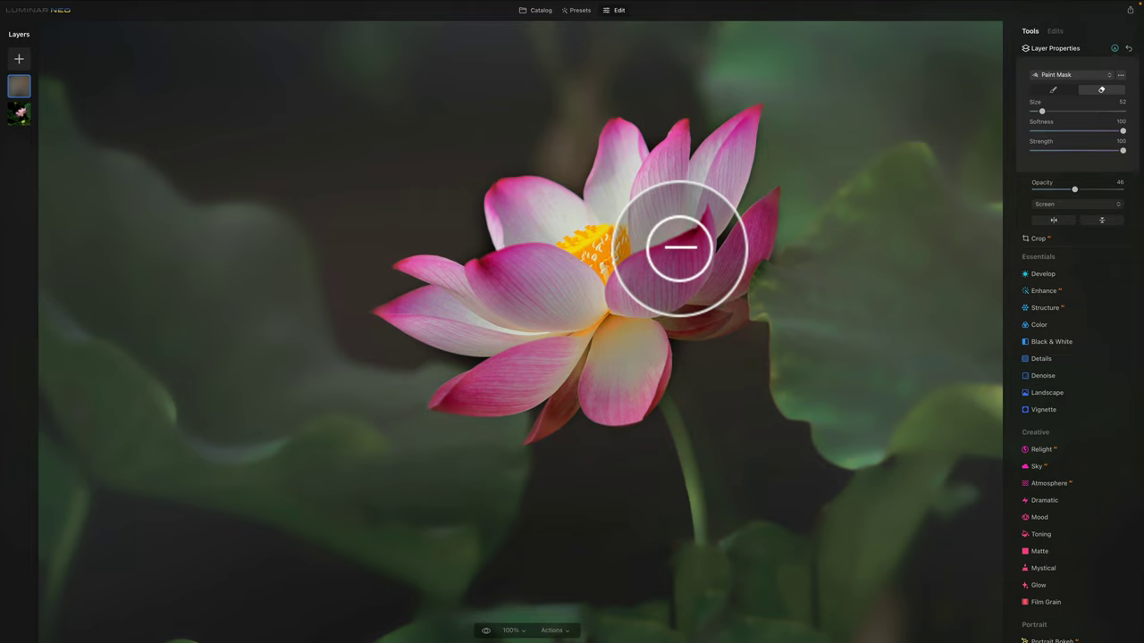
Add the blurred JPEG from My Images as a second layer, Overlay blend at 63 opacity
click(19, 60)
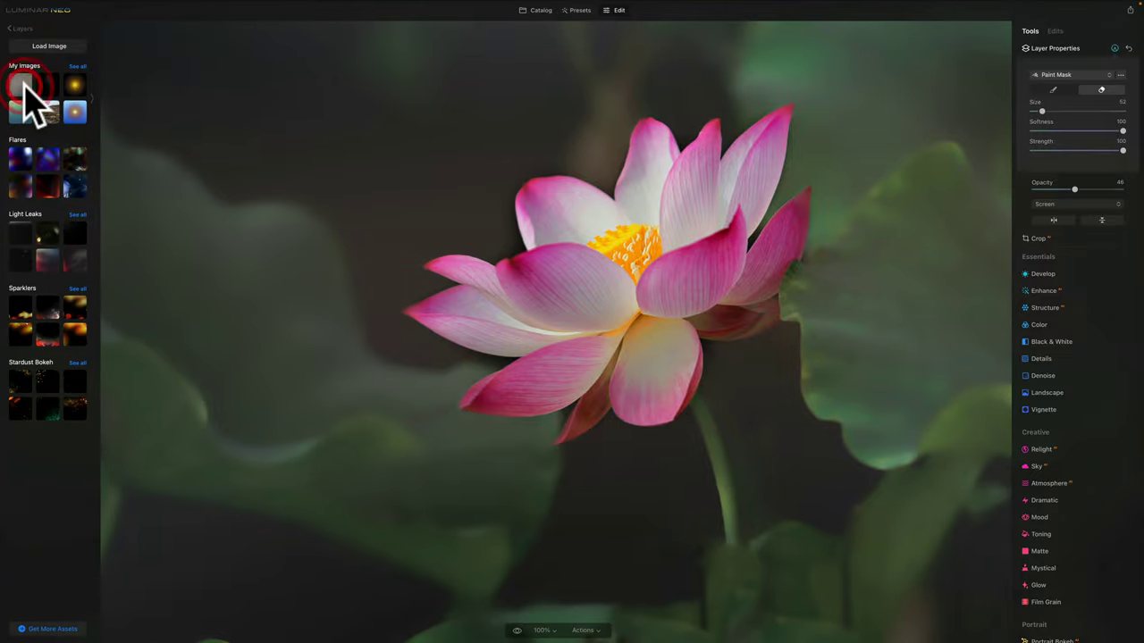
click(24, 86)
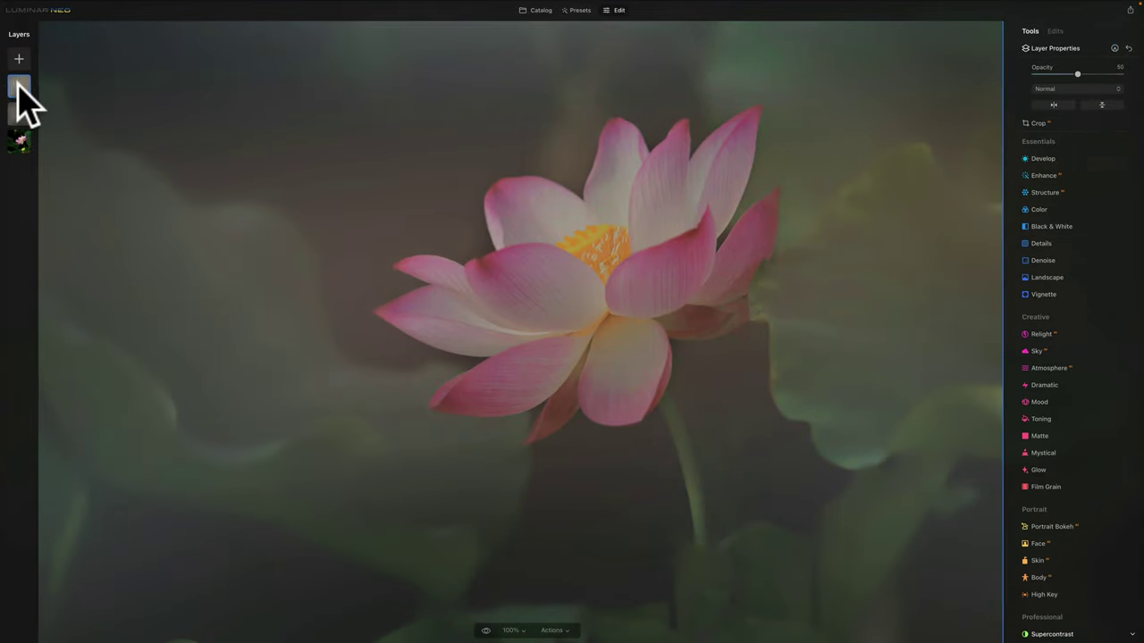
drag(1076, 73, 1122, 73)
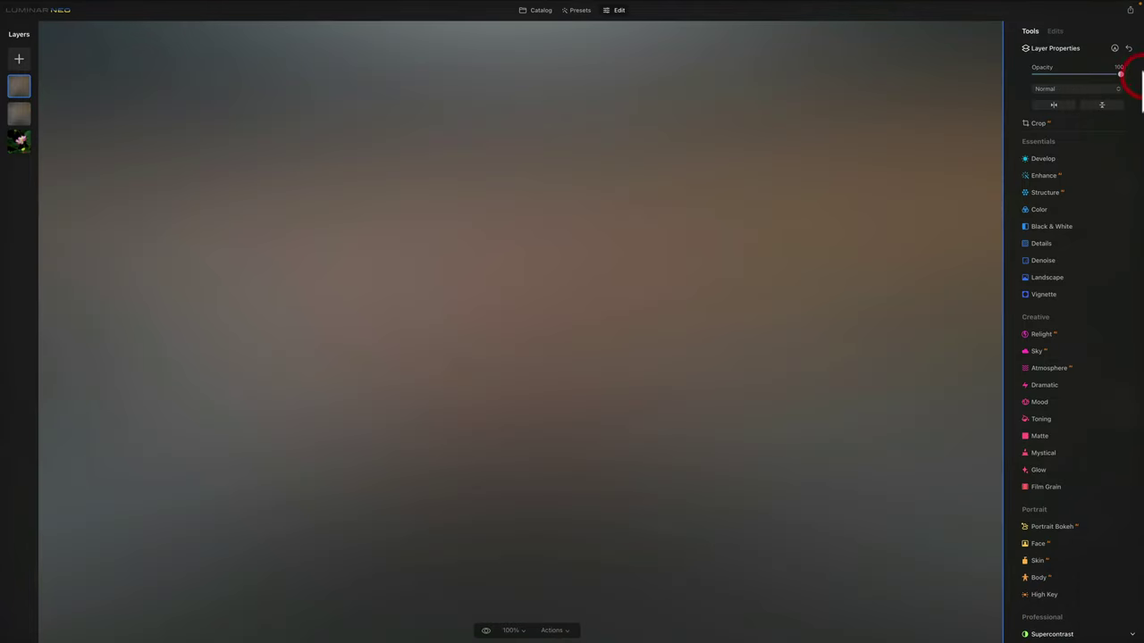
click(1073, 88)
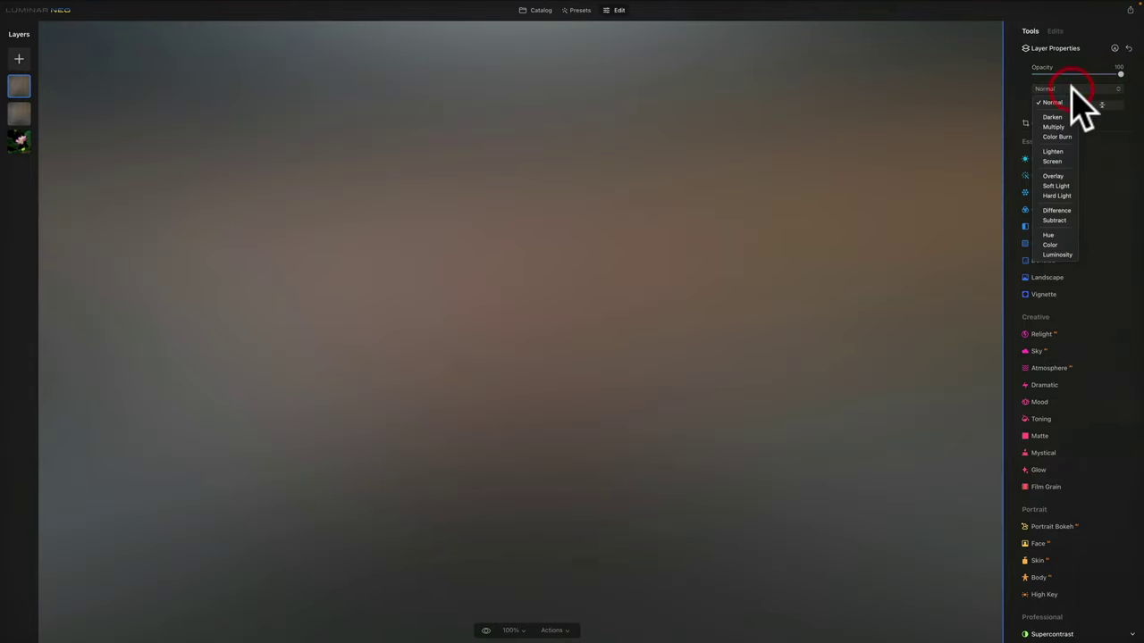
click(1058, 175)
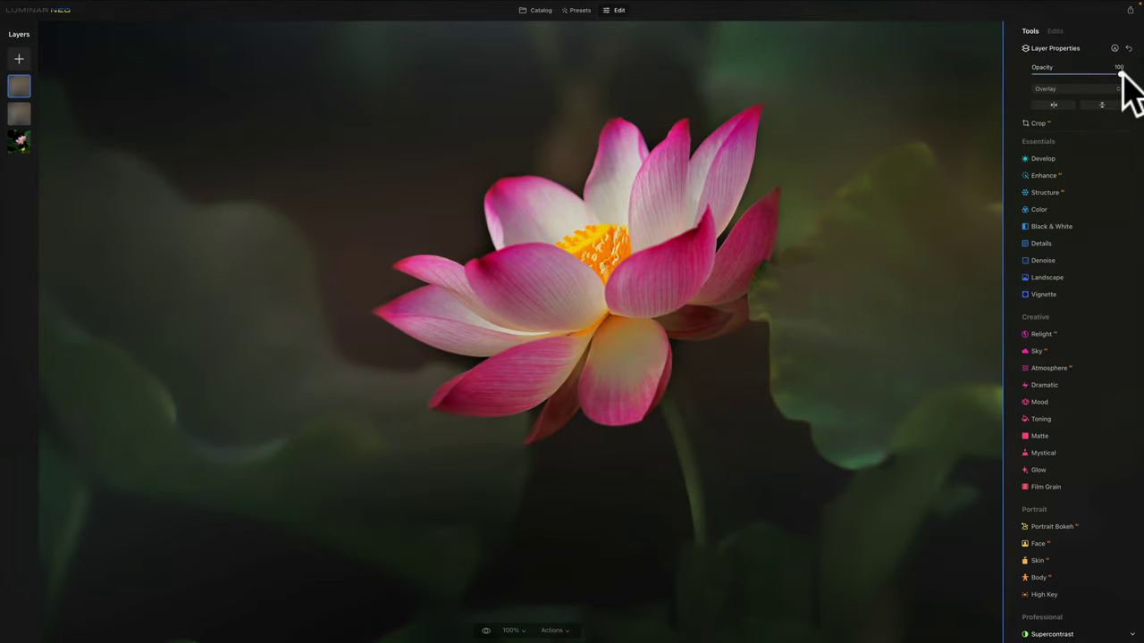
drag(1122, 73, 1089, 74)
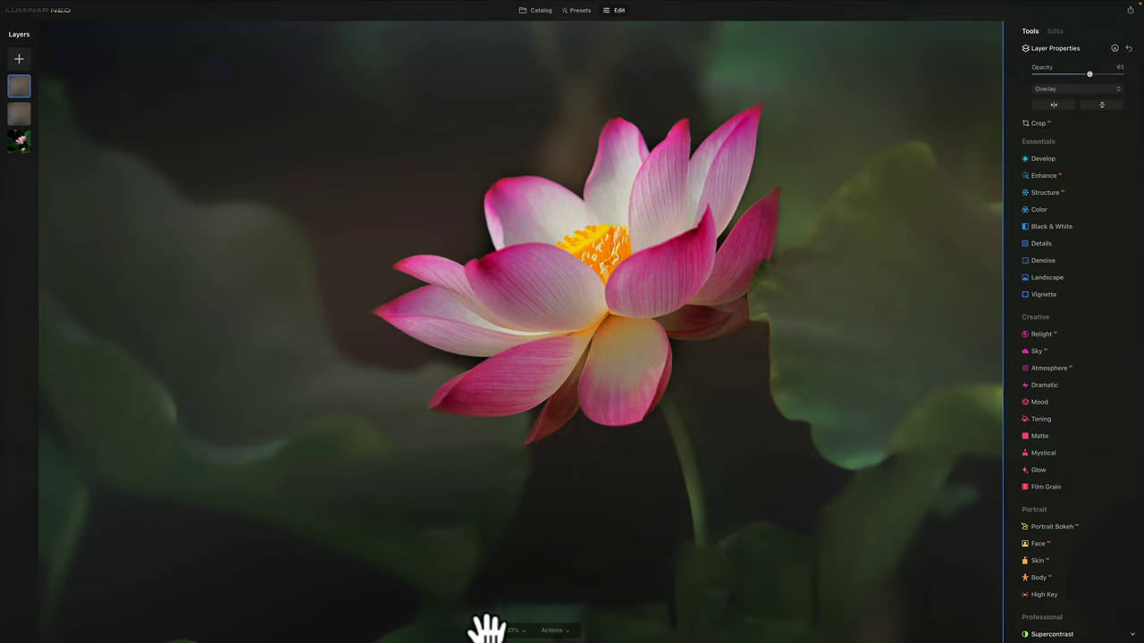
key(backslash)
key(backslash)
key(backslash)
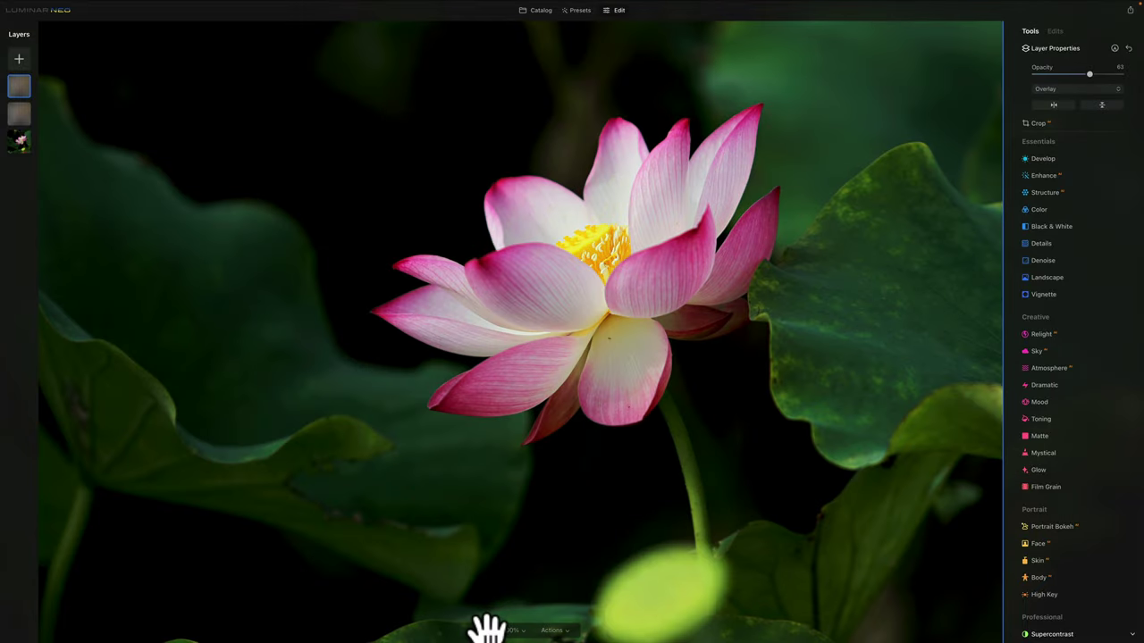
key(backslash)
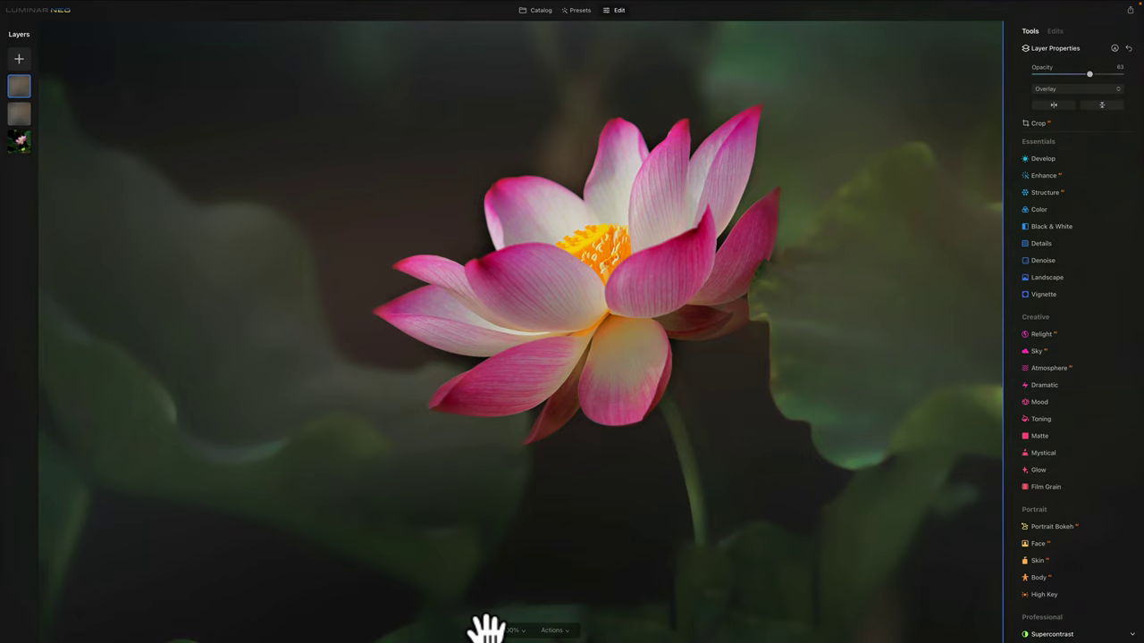
key(backslash)
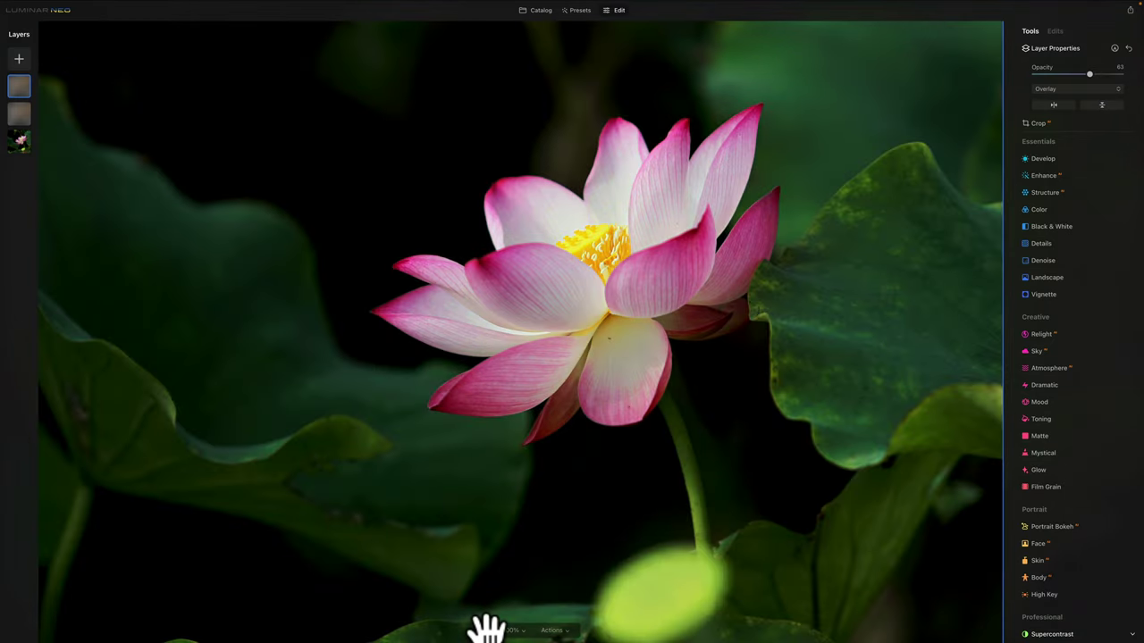
click(487, 627)
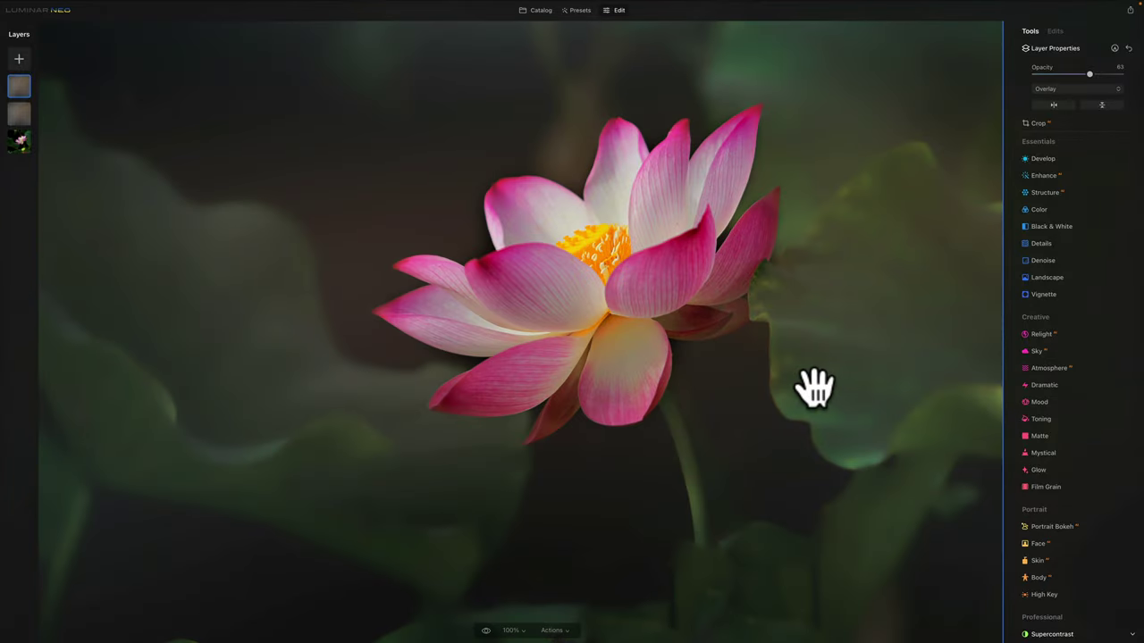
scroll(815, 386, up, 2)
scroll(815, 386, down, 3)
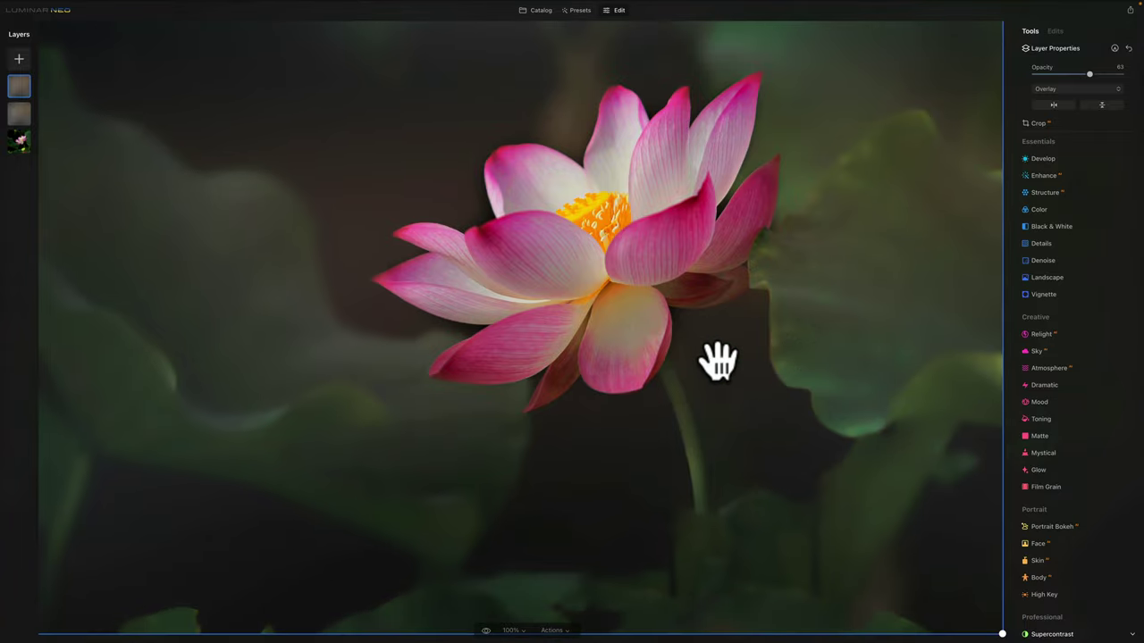
scroll(718, 360, up, 3)
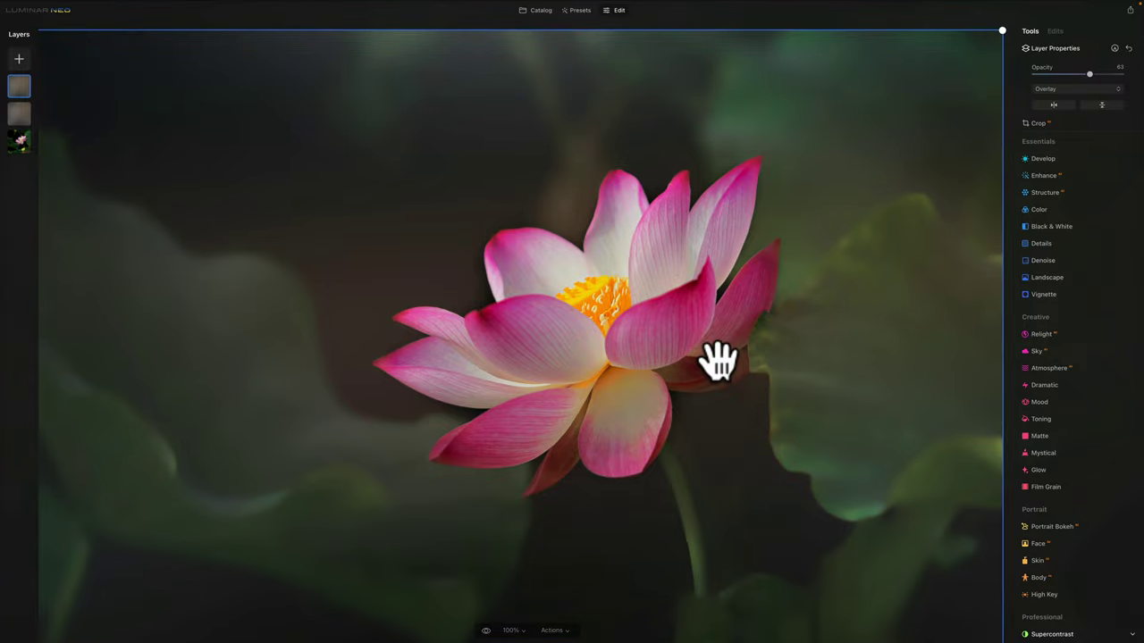